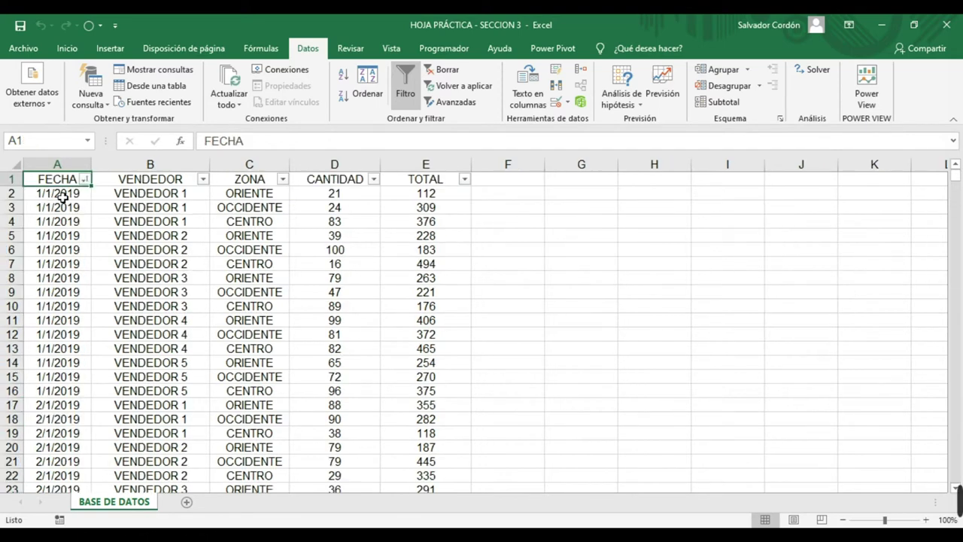
Examine the columns and first records of the sales table, from FECHA across to TOTAL.
key("Right")
key("Right")
key("Right")
key("Right")
key("Down")
key("Down")
key("Down")
key("Down")
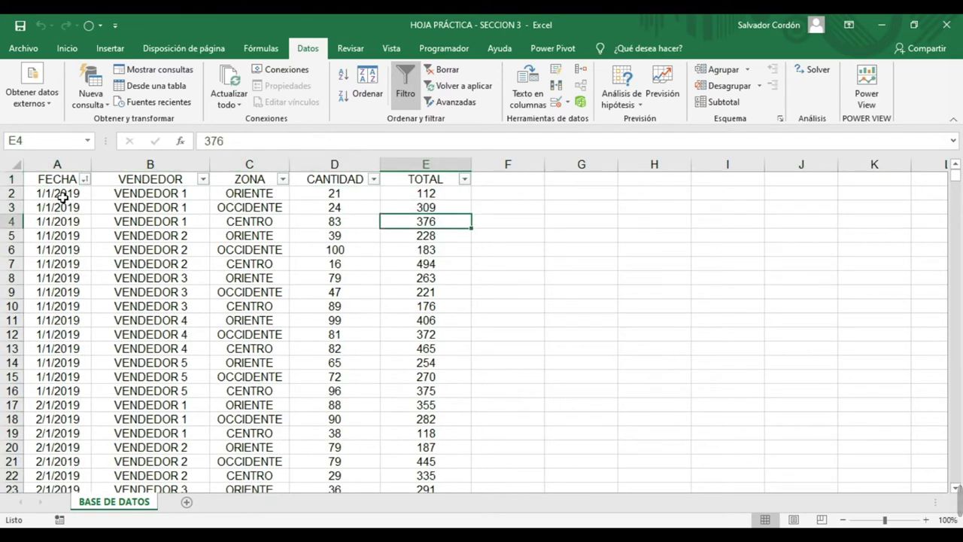
key("Left")
key("Left")
key("Left")
key("Left")
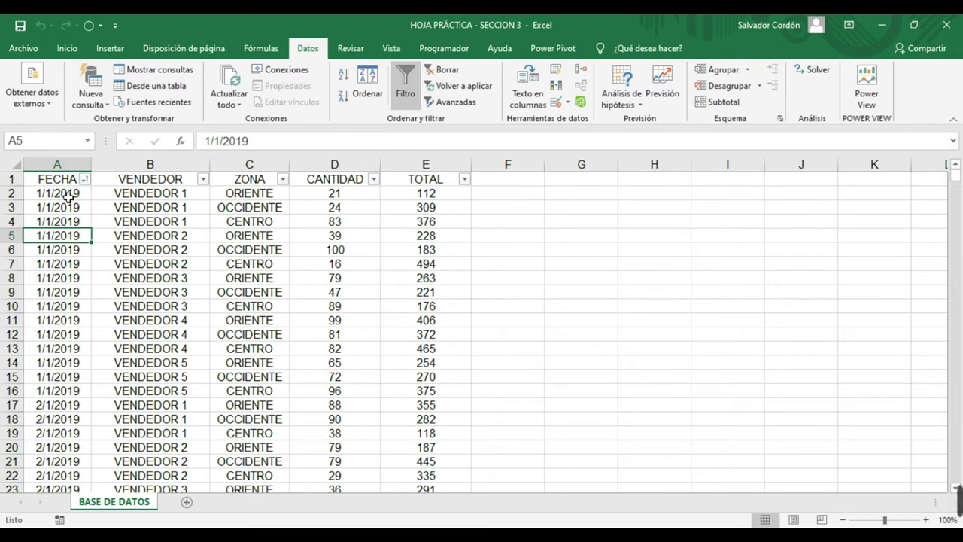
key("ctrl+Home")
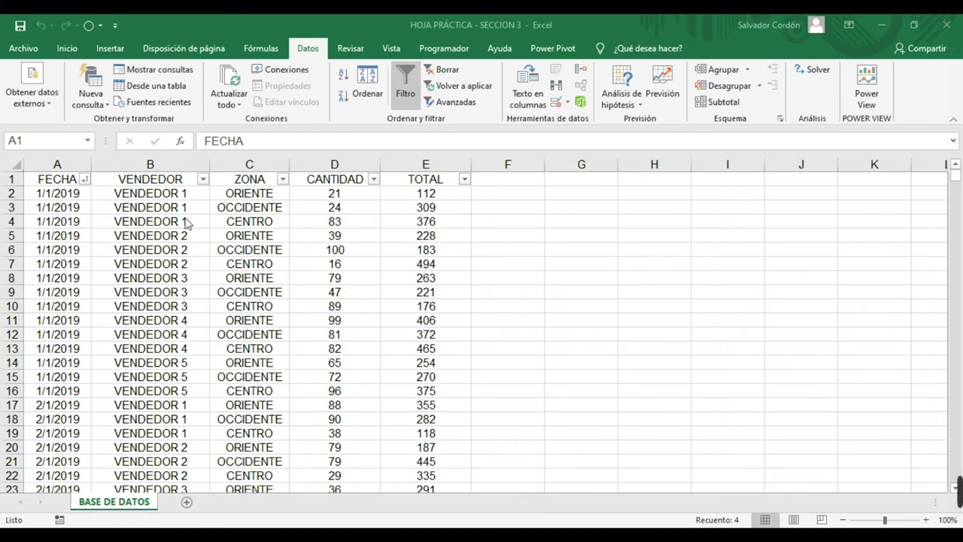
Check how far the sales data extends across the columns and down the rows, returning to the FECHA header.
left_click(162, 206)
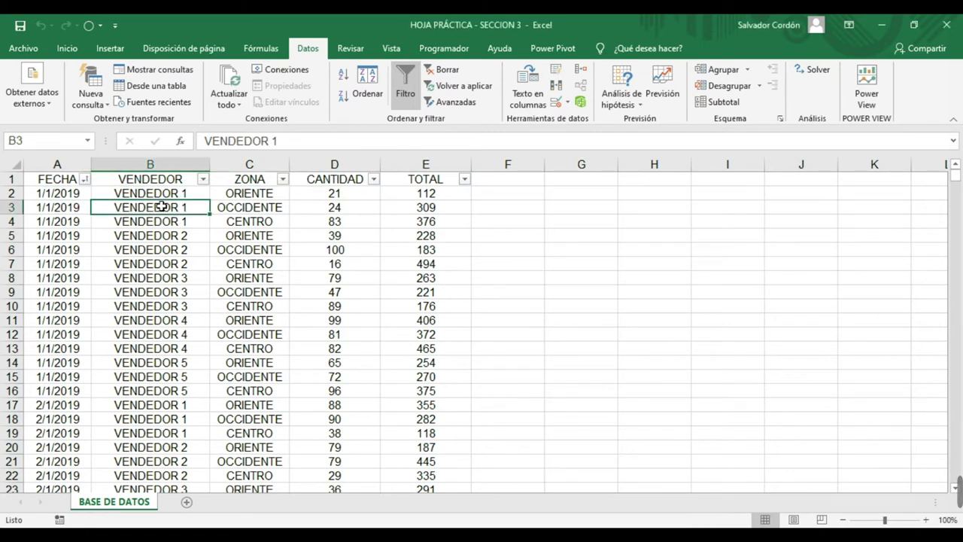
key("Left")
key("Up")
key("Up")
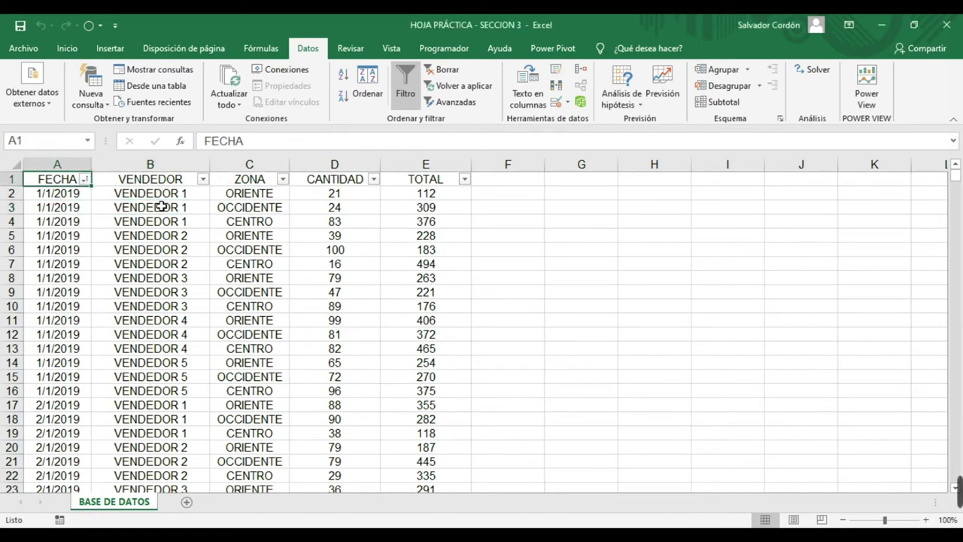
key("ctrl+shift+Right")
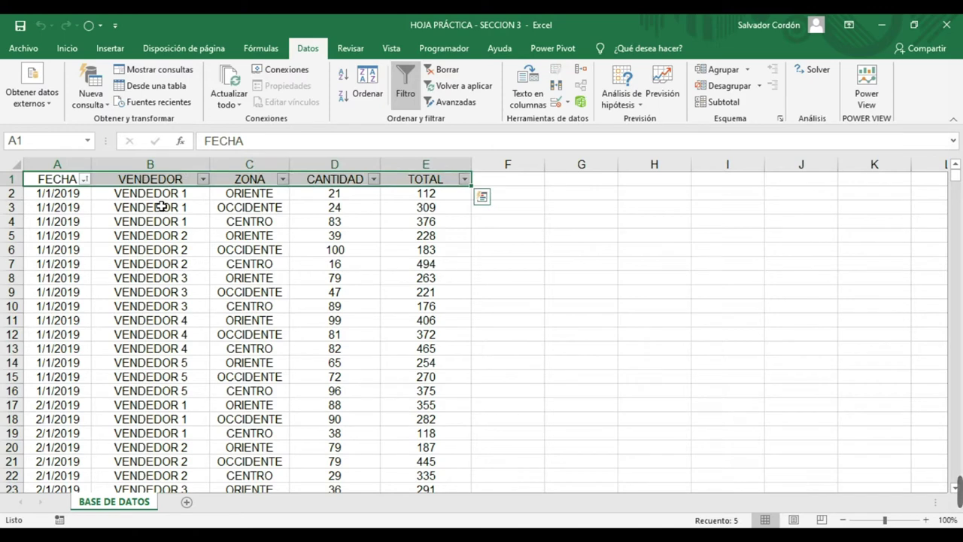
key("ctrl+shift+Left")
key("ctrl+shift+Down")
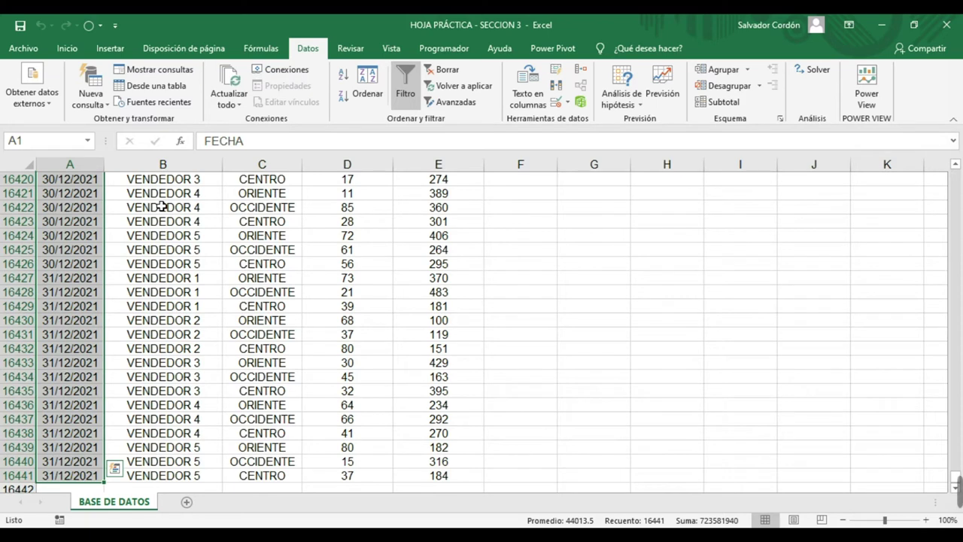
key("ctrl+Down")
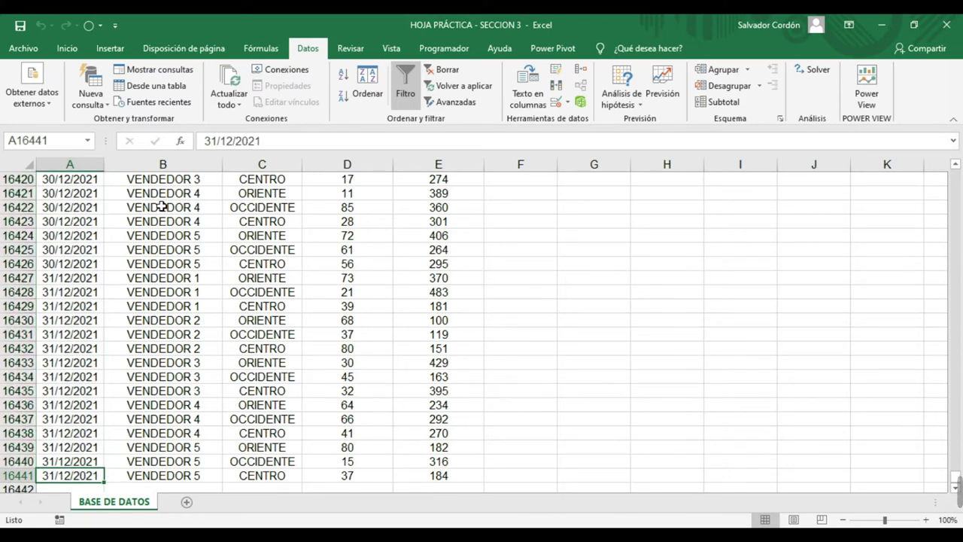
key("ctrl+Right")
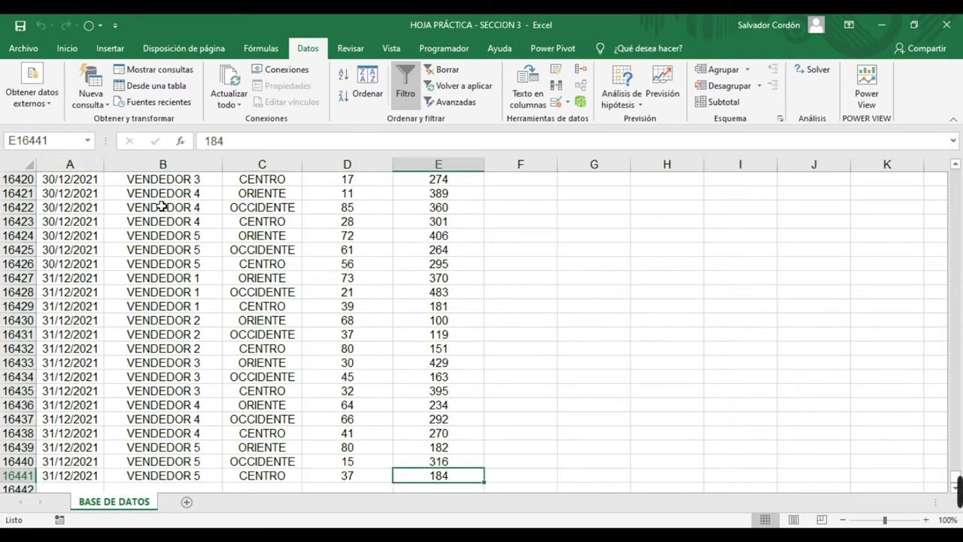
key("Left")
key("Left")
key("Left")
key("Left")
key("ctrl+Up")
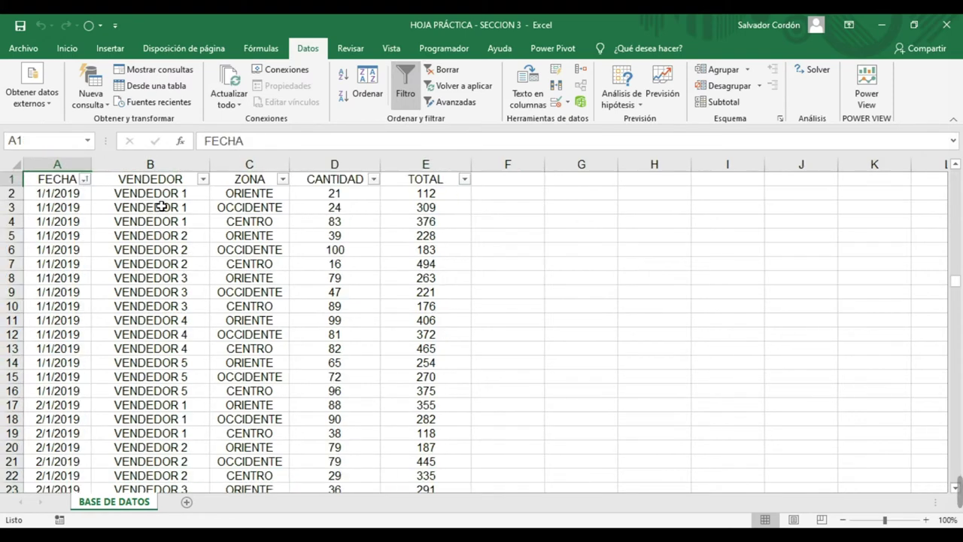
Examine the VENDEDOR column from its header down to its last record and back.
key("Right")
key("Right")
key("Left")
key("Left")
key("Right")
key("Down")
key("ctrl+Down")
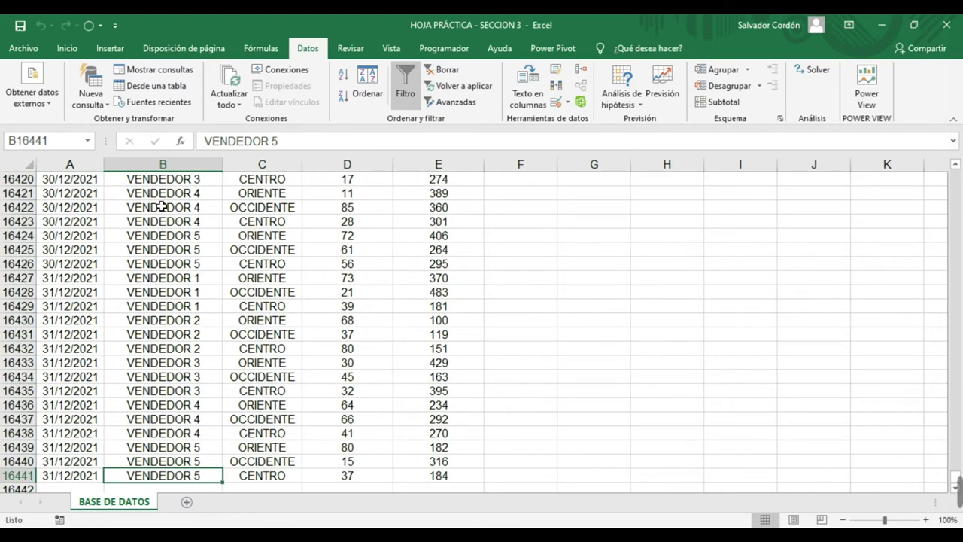
key("ctrl+Up")
Select the FECHA and VENDEDOR cells A2:B16 to review the sellers recorded for 1/1/2019.
key("Down")
key("shift+Down")
key("shift+Down")
key("shift+Down")
key("shift+Down")
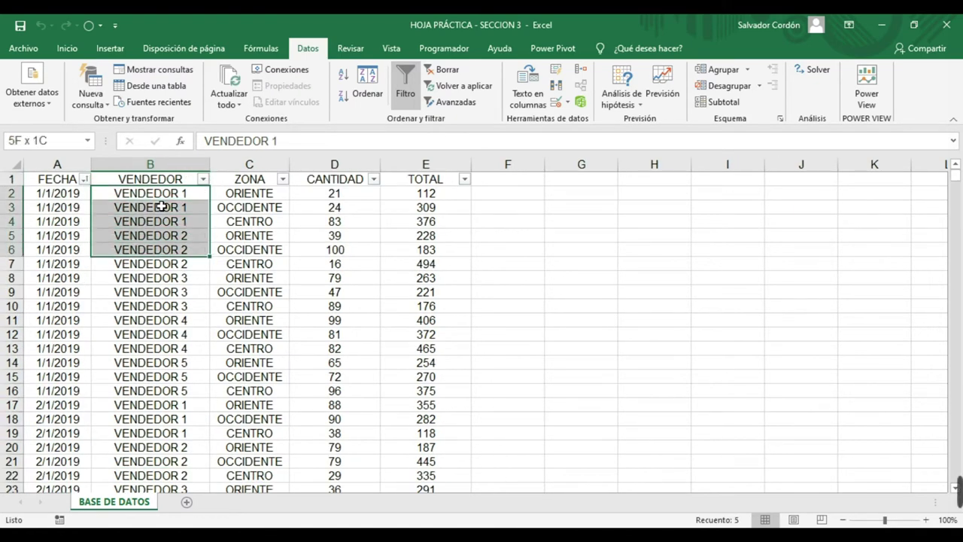
key("shift+Down")
key("shift+Down")
key("shift+Down")
key("shift+Down")
key("shift+Down")
key("shift+Down")
key("shift+Down")
key("shift+Down")
key("shift+Down")
key("shift+Down")
key("shift+Down")
key("shift+Up")
key("shift+Left")
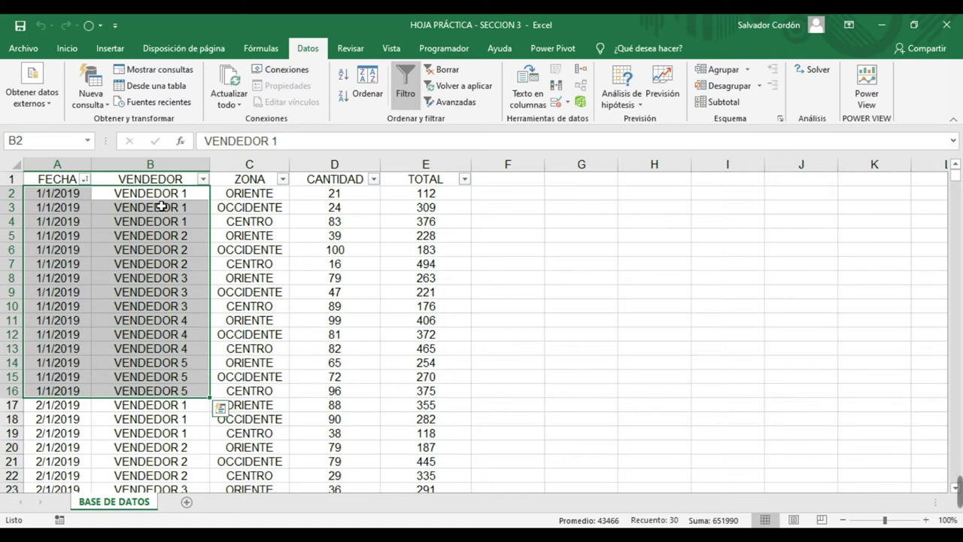
Review the first records under ZONA, CANTIDAD and TOTAL, including the full block A2:E15.
left_click_drag(238, 193, 246, 376)
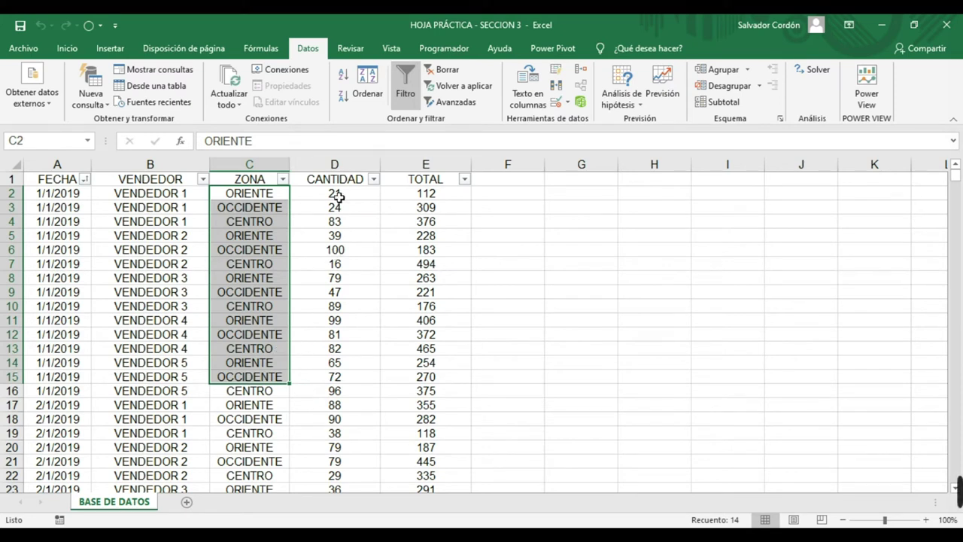
left_click_drag(342, 196, 334, 362)
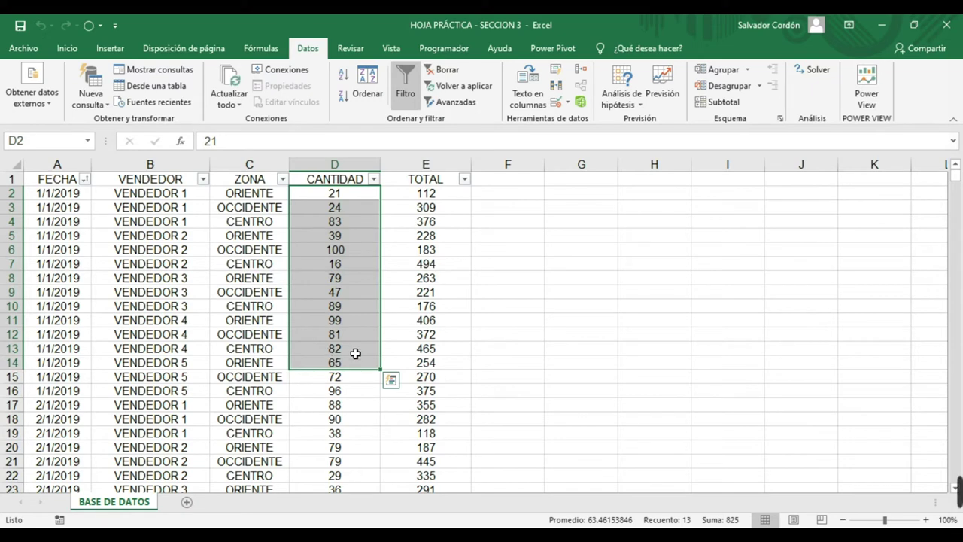
left_click_drag(432, 193, 442, 362)
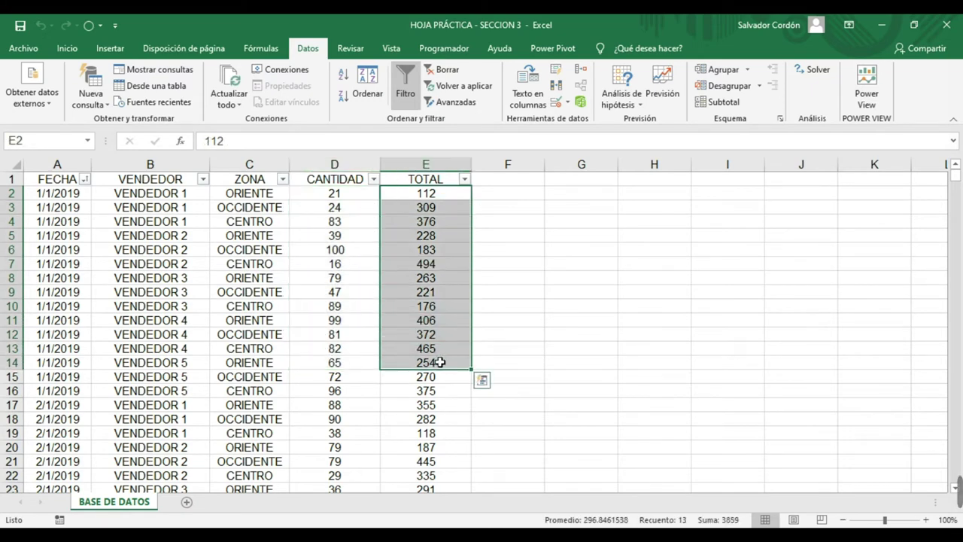
left_click_drag(83, 192, 459, 380)
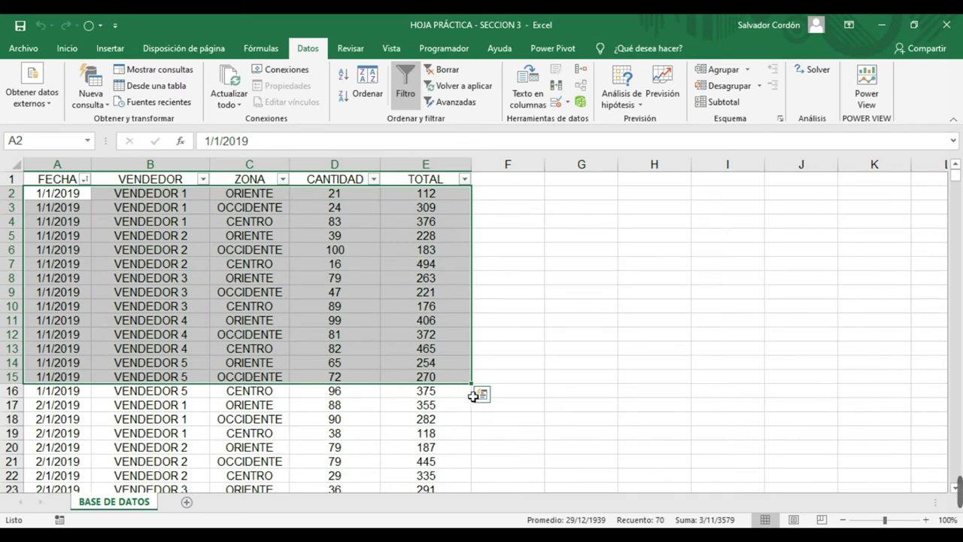
left_click(518, 375)
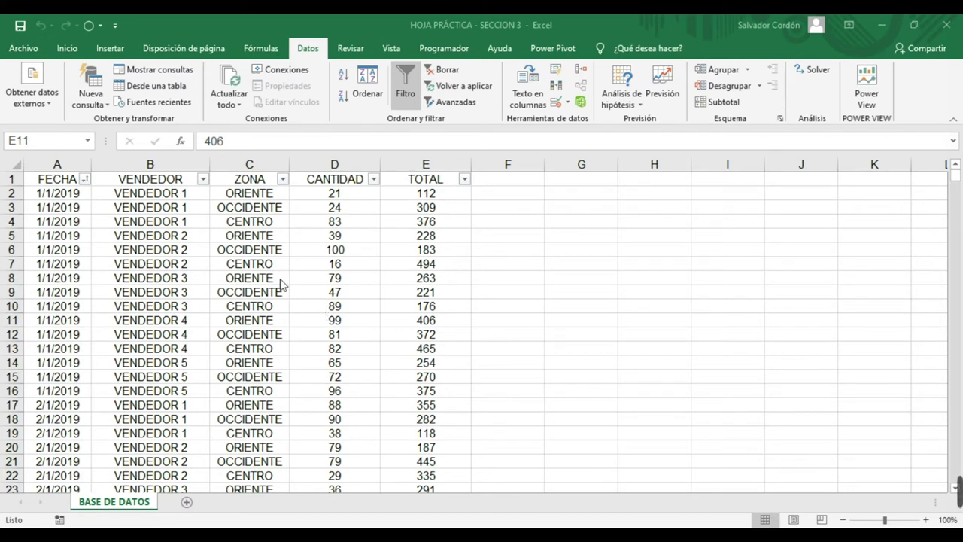
Review the header row and the VENDEDOR, ZONA, CANTIDAD and TOTAL columns by selecting each in turn.
key("ctrl+Up")
key("Left")
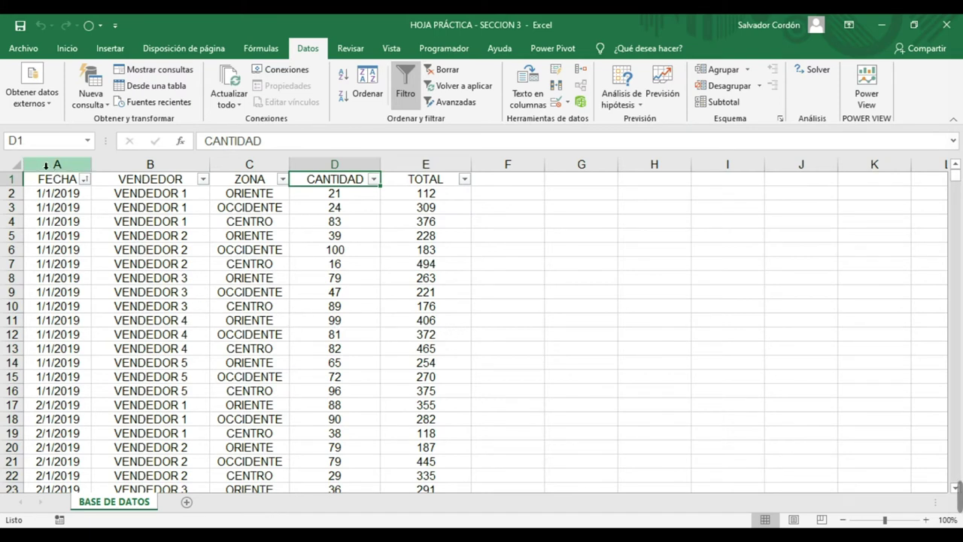
left_click(11, 179)
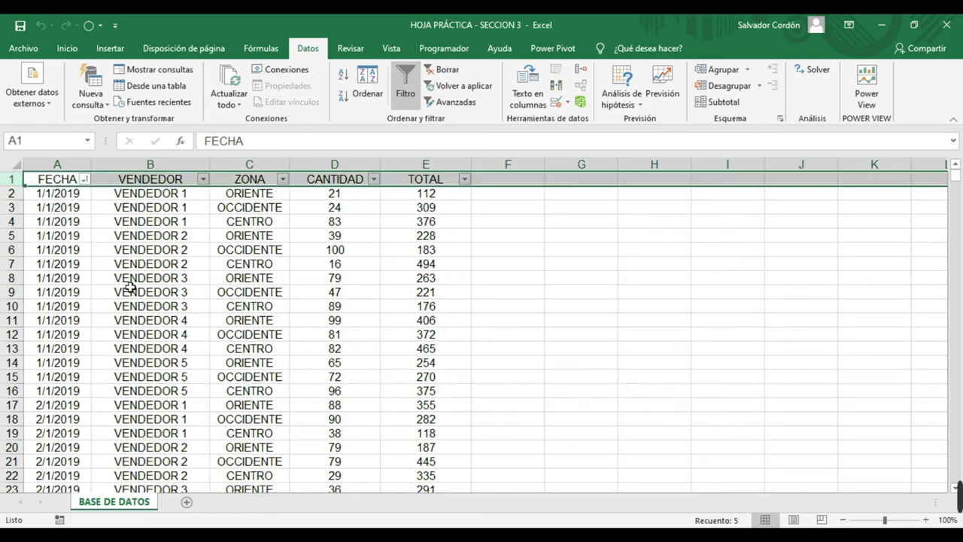
left_click(73, 178)
left_click(148, 176)
left_click(150, 164)
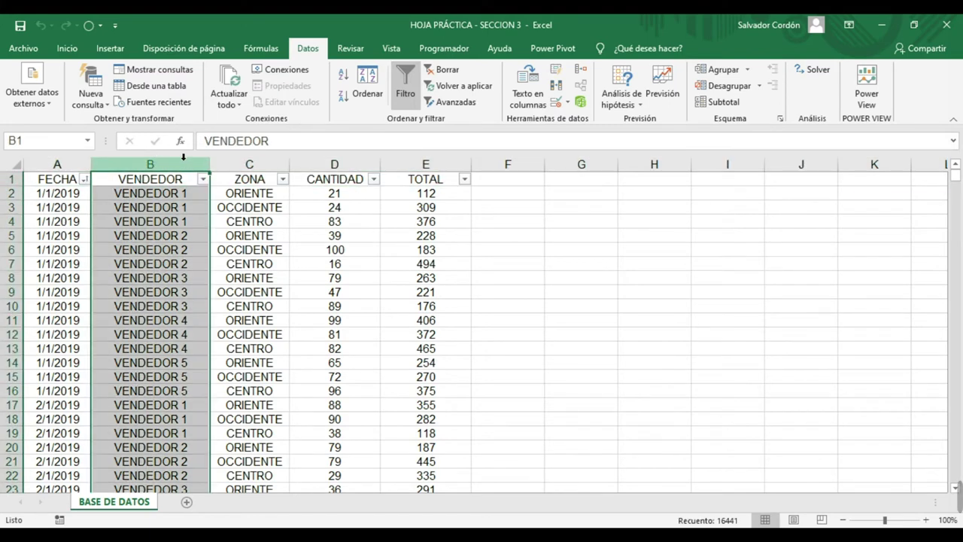
left_click(269, 164)
left_click(338, 165)
left_click(458, 164)
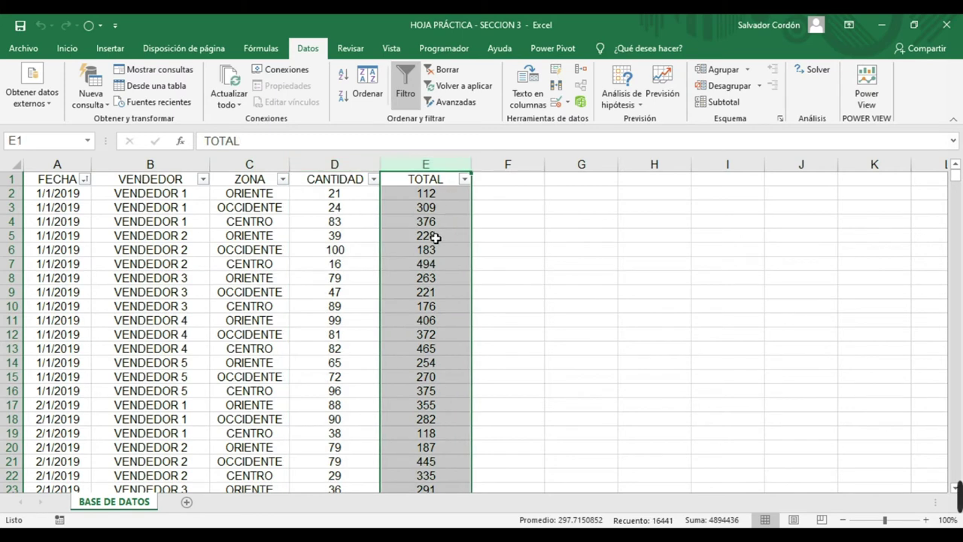
Inspect the ZONA column's filter options without changing them, and highlight the header range A1:E1.
left_click(283, 179)
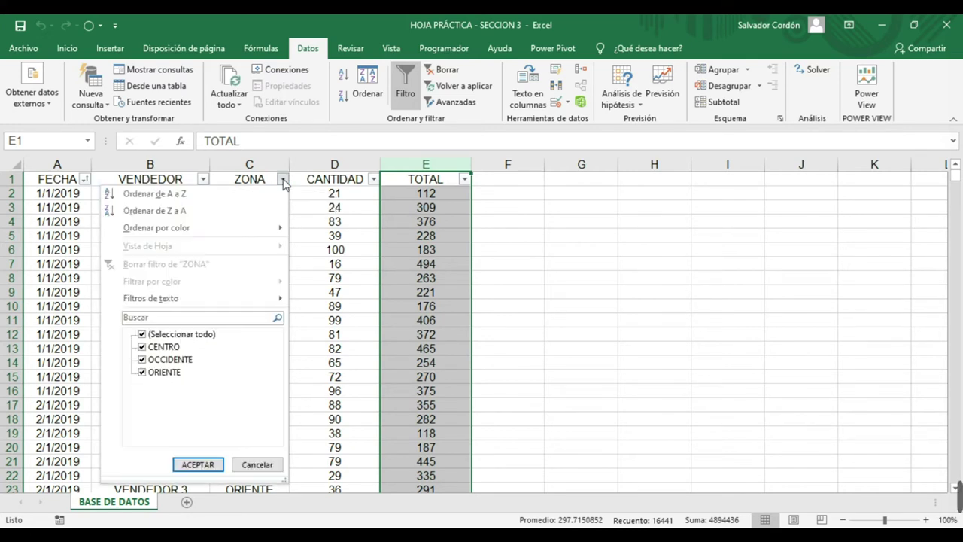
left_click(256, 194)
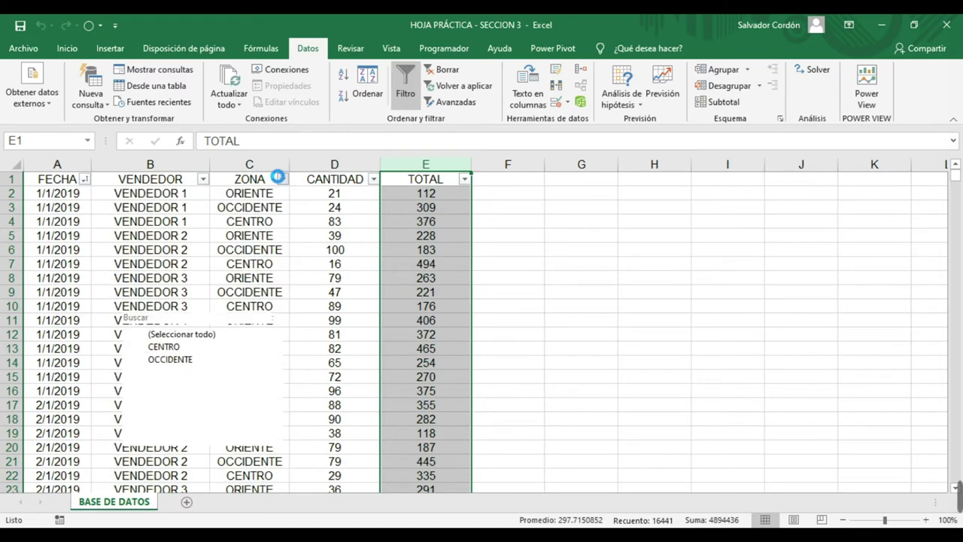
left_click(295, 210)
left_click_drag(69, 180, 423, 185)
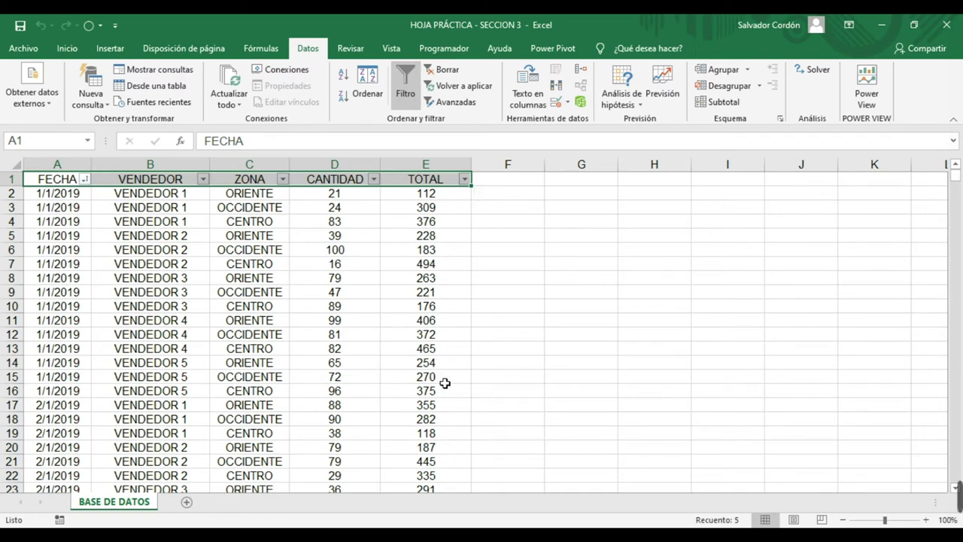
left_click(282, 287)
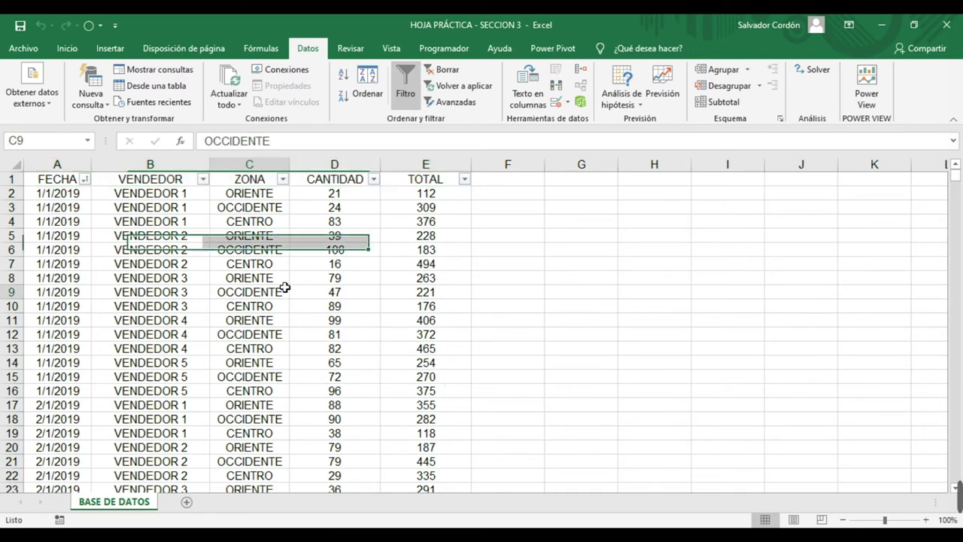
left_click(338, 288)
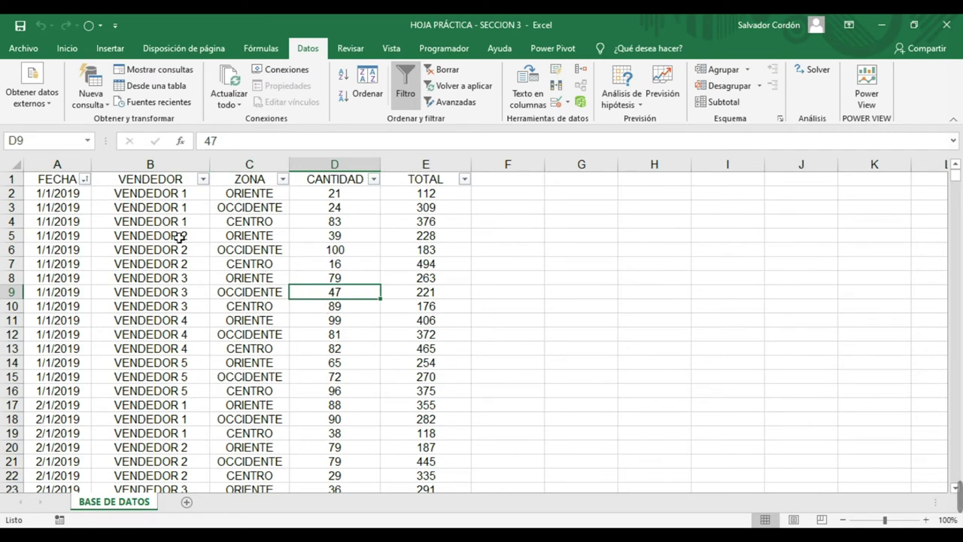
left_click(218, 240)
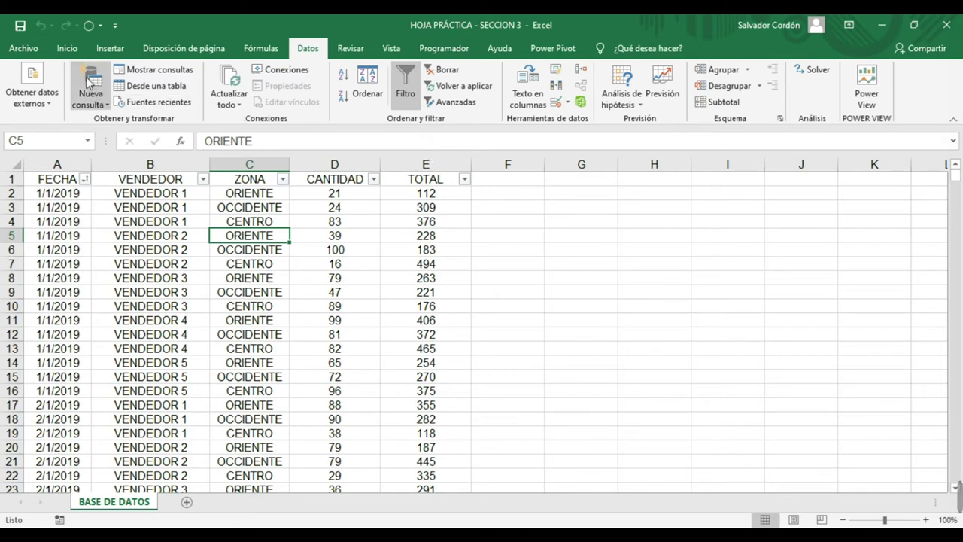
Locate the Filter command among the sort and filter options without applying it.
left_click(67, 49)
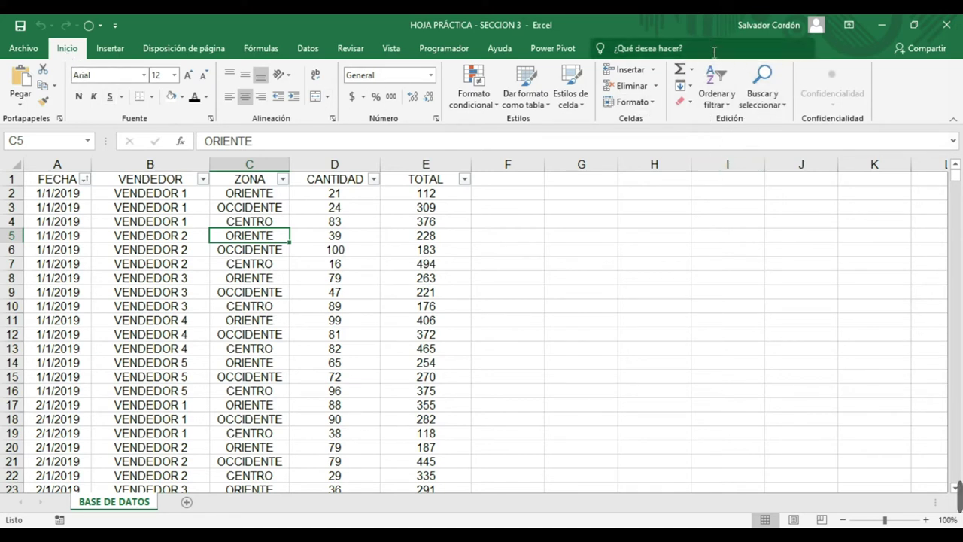
left_click(726, 101)
left_click(727, 101)
left_click(727, 101)
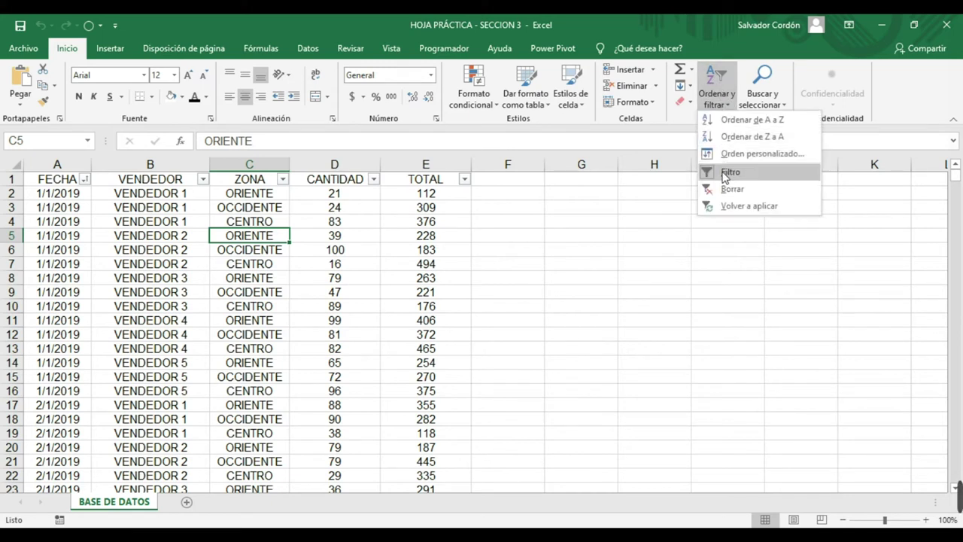
left_click(160, 241)
Turn off the filter on the header range A1:E1.
left_click_drag(33, 179, 434, 181)
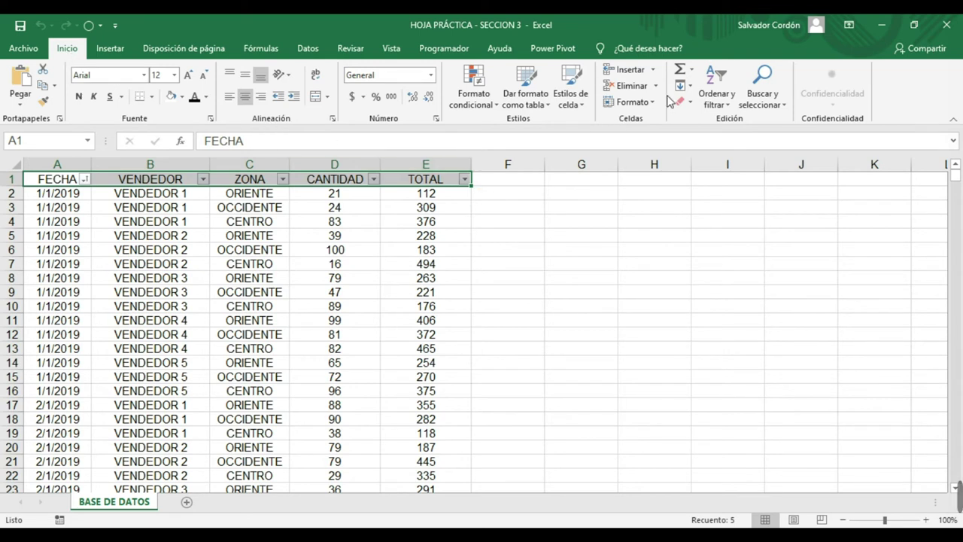
left_click(713, 105)
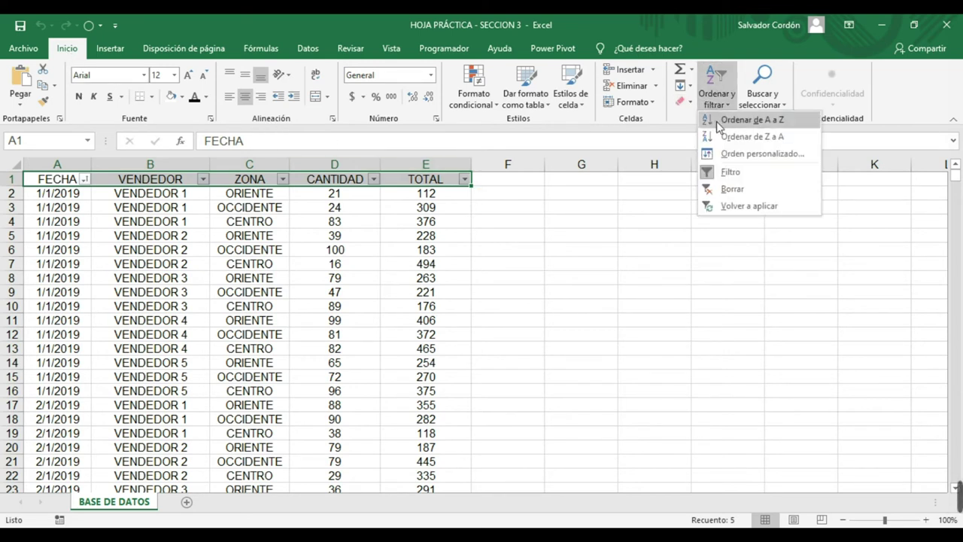
left_click(732, 177)
left_click(295, 289)
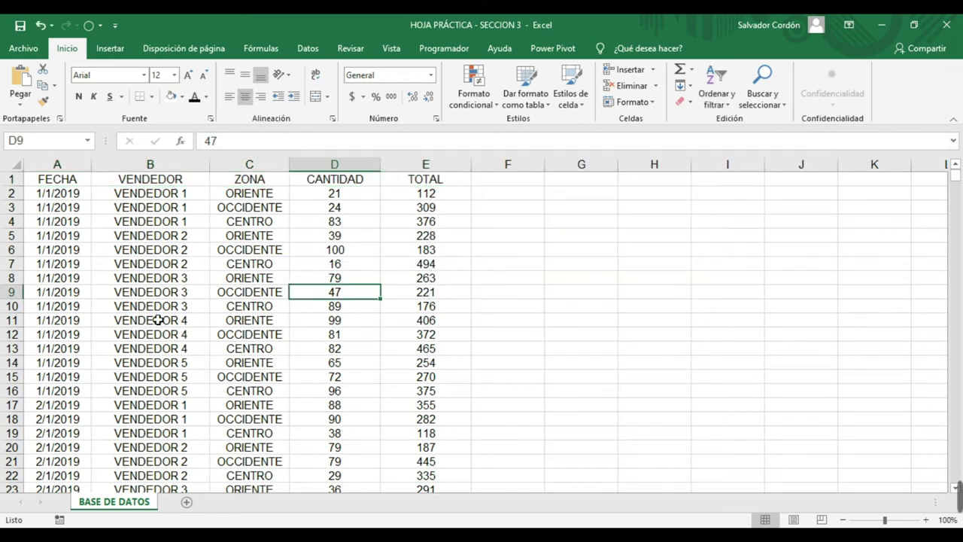
left_click(148, 222)
scroll(149, 226, "down", 3)
scroll(149, 226, "up", 3)
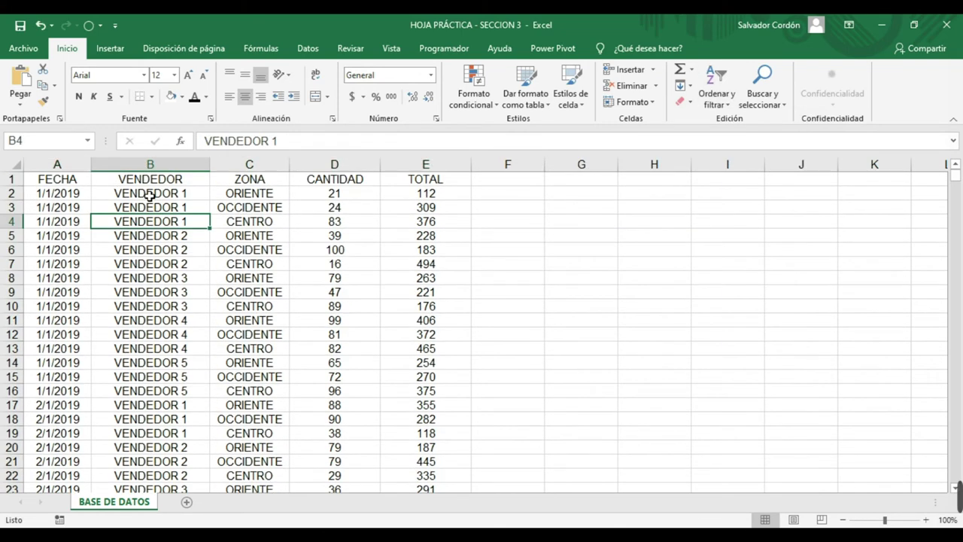
Select the header range A1:E1 and turn on the filter for it.
left_click_drag(69, 179, 431, 181)
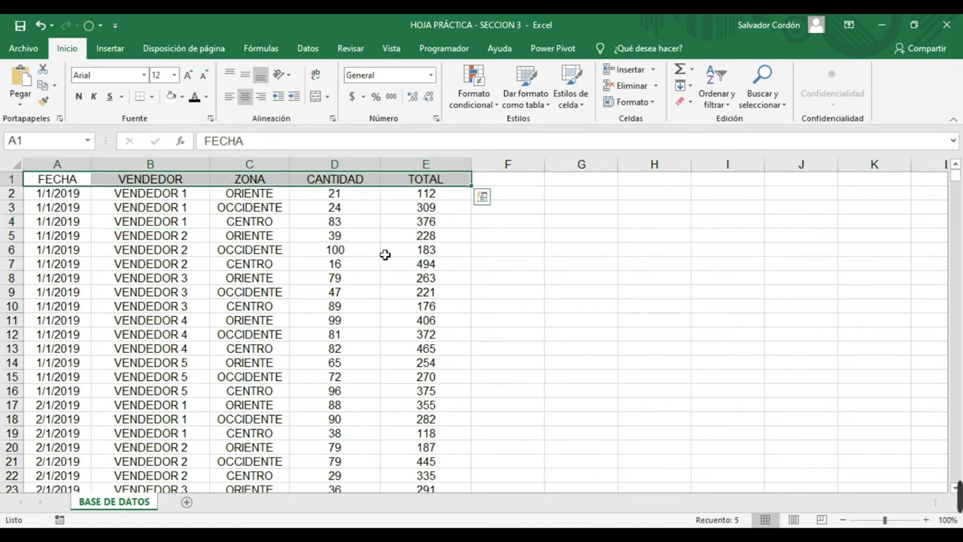
left_click(249, 301)
left_click_drag(60, 181, 426, 181)
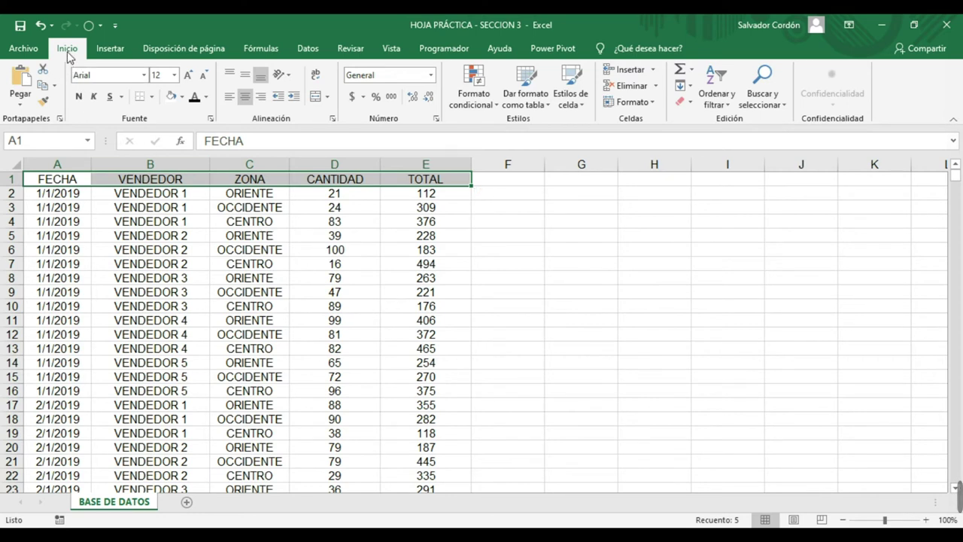
left_click(719, 102)
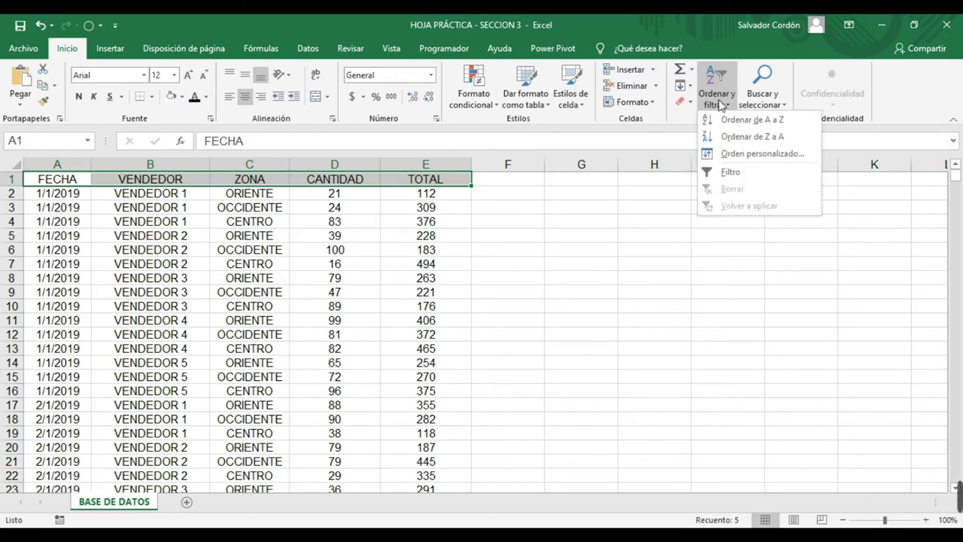
left_click(729, 173)
left_click(248, 221)
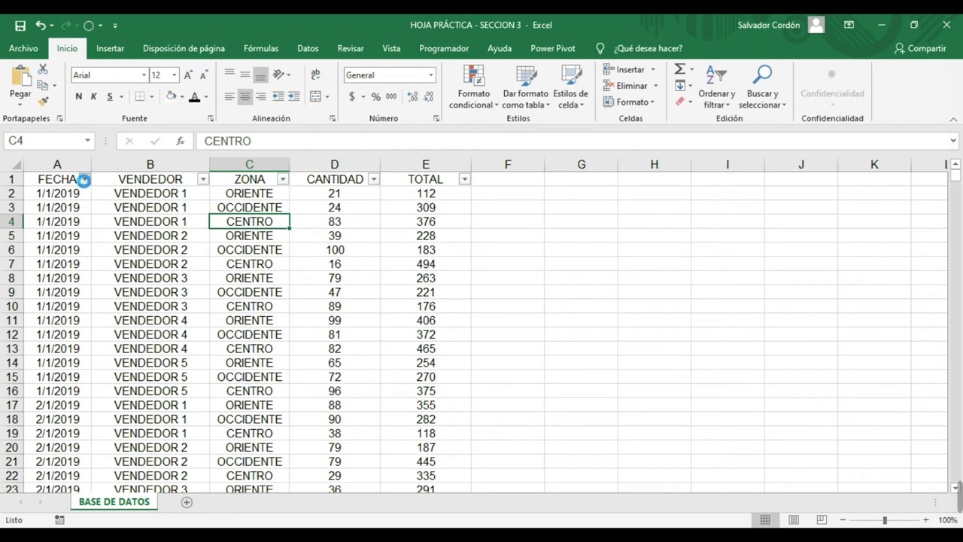
Examine how the FECHA filter groups dates by expanding and collapsing 2021 and its month of enero.
left_click(85, 179)
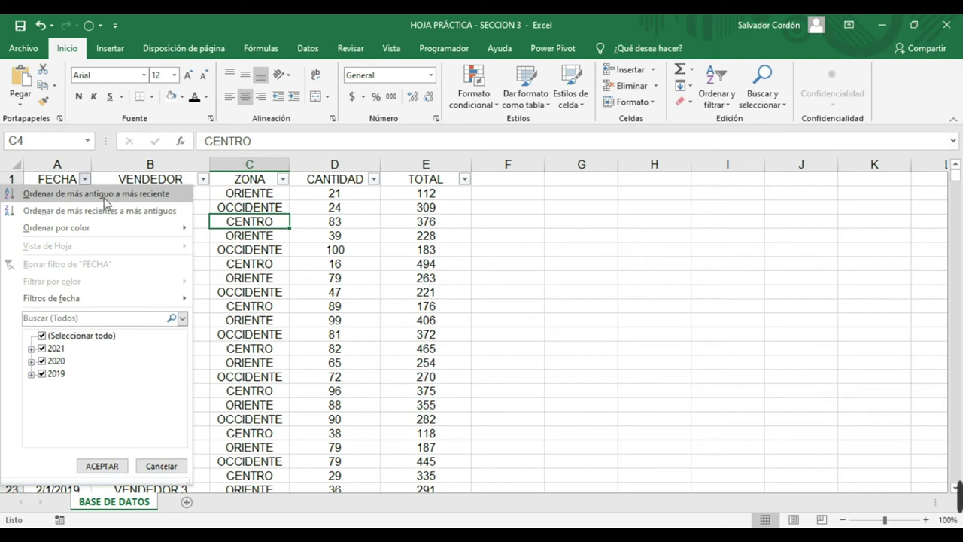
left_click(31, 349)
left_click(31, 337)
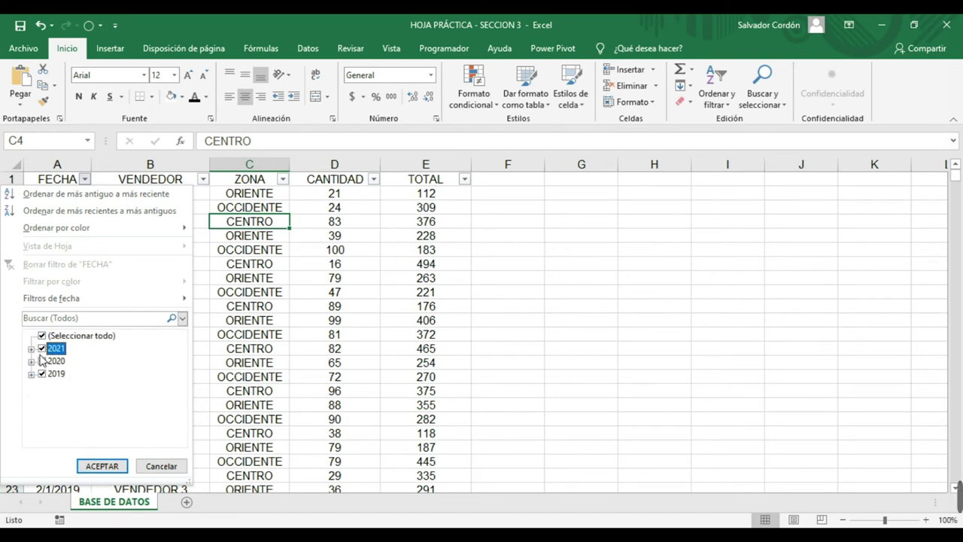
left_click(31, 349)
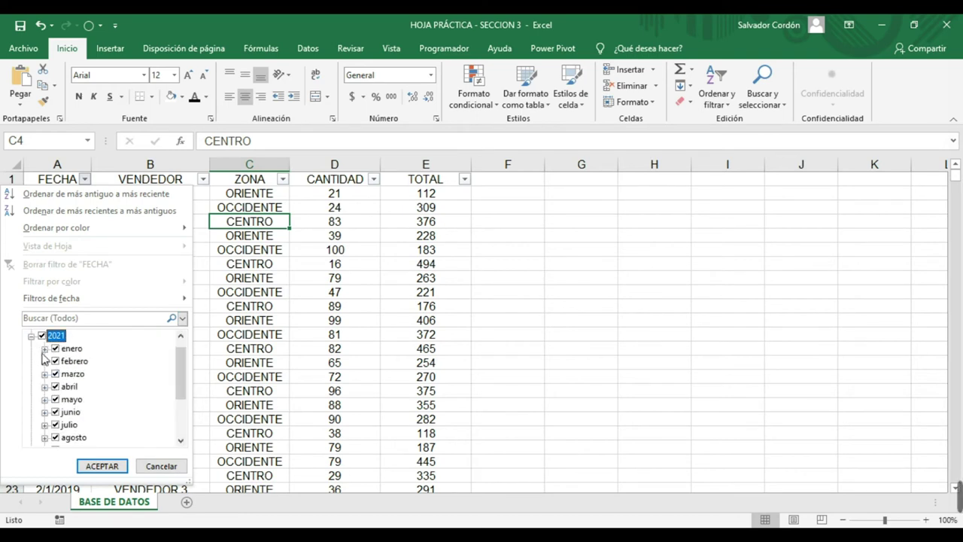
left_click(45, 348)
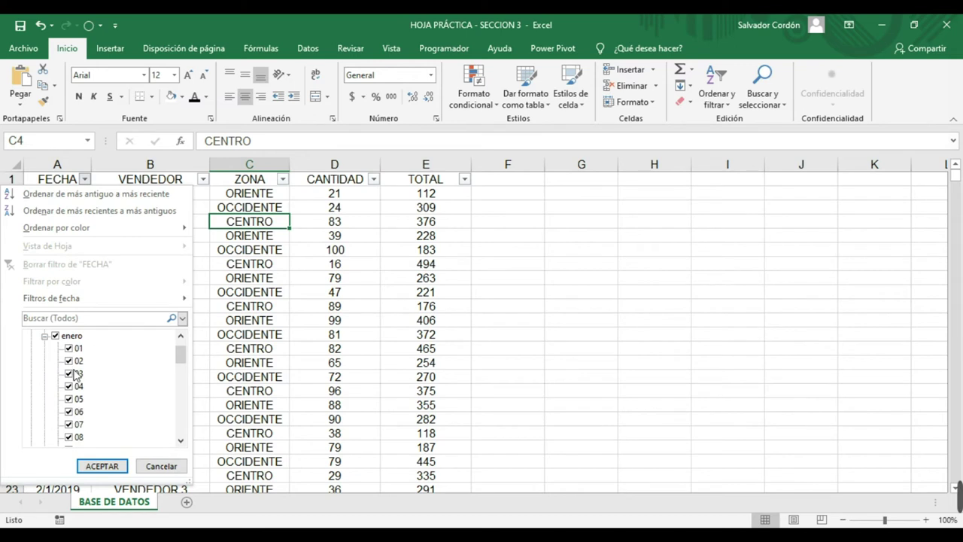
left_click(44, 335)
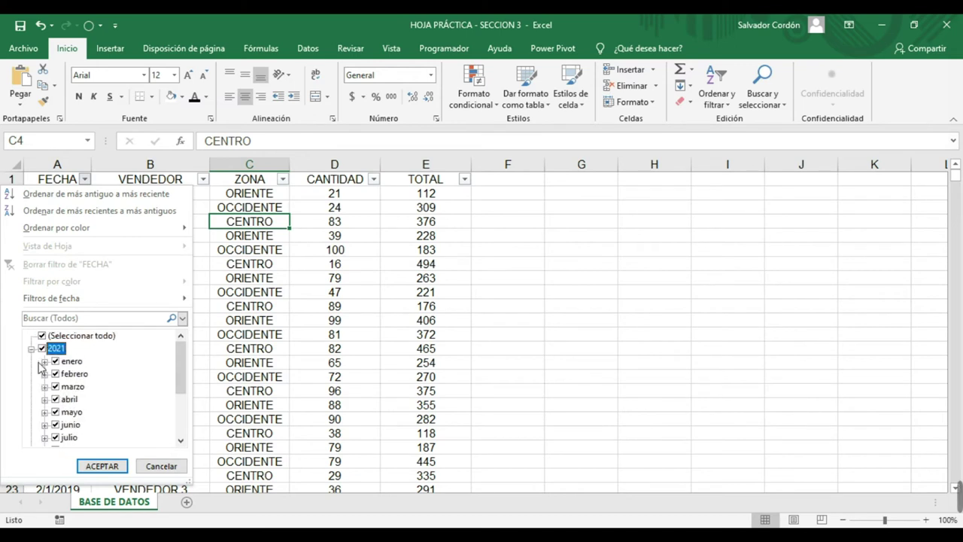
left_click(31, 349)
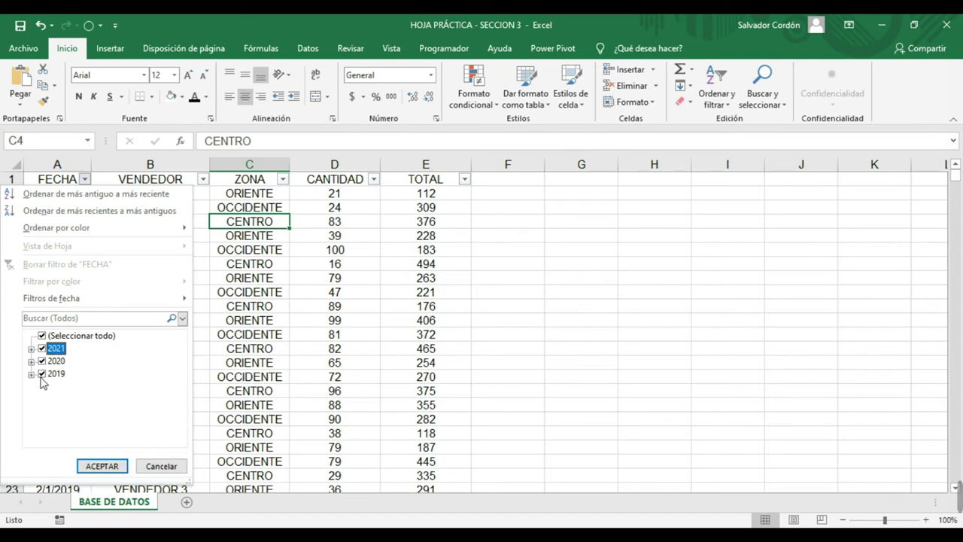
Filter the FECHA column to show only diciembre of 2019.
left_click(41, 349)
left_click(41, 361)
left_click(32, 374)
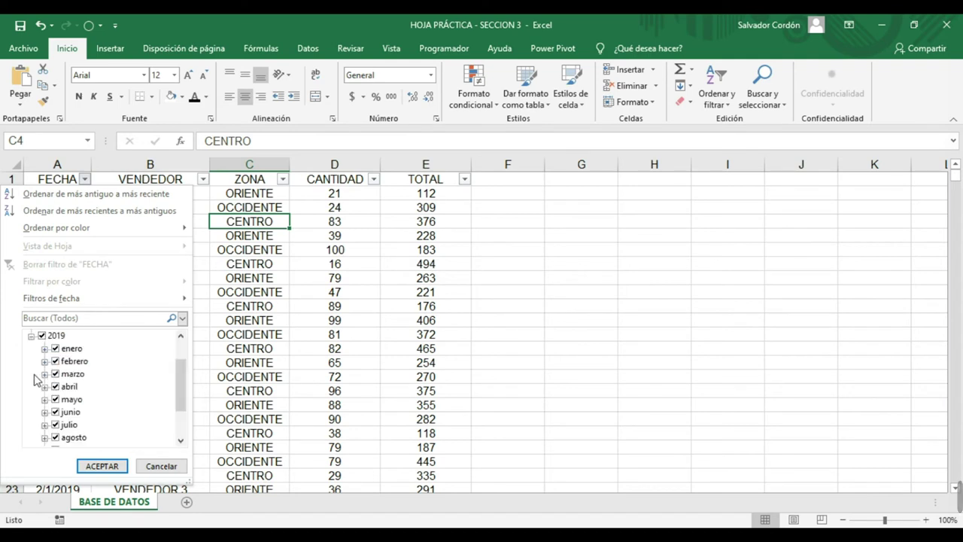
left_click(41, 336)
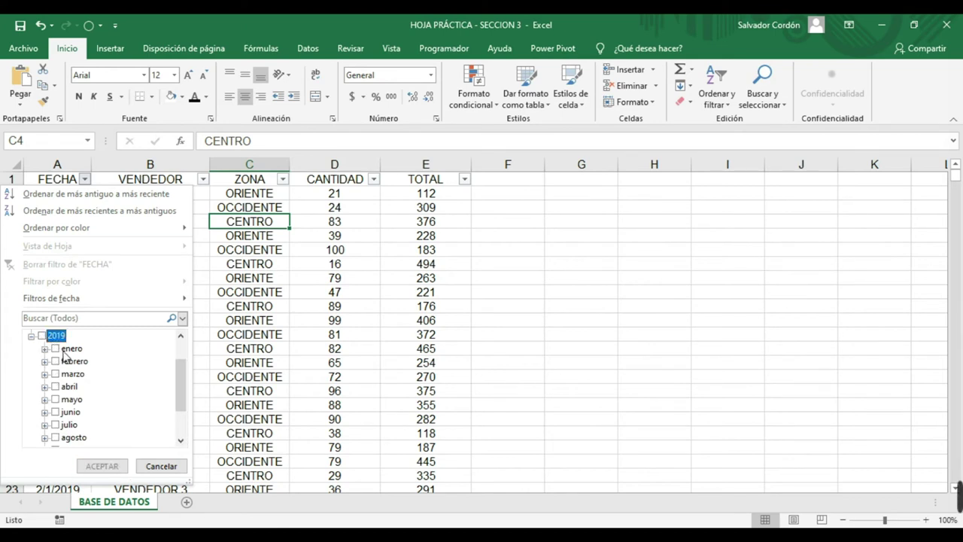
scroll(64, 369, "down", 2)
left_click(55, 437)
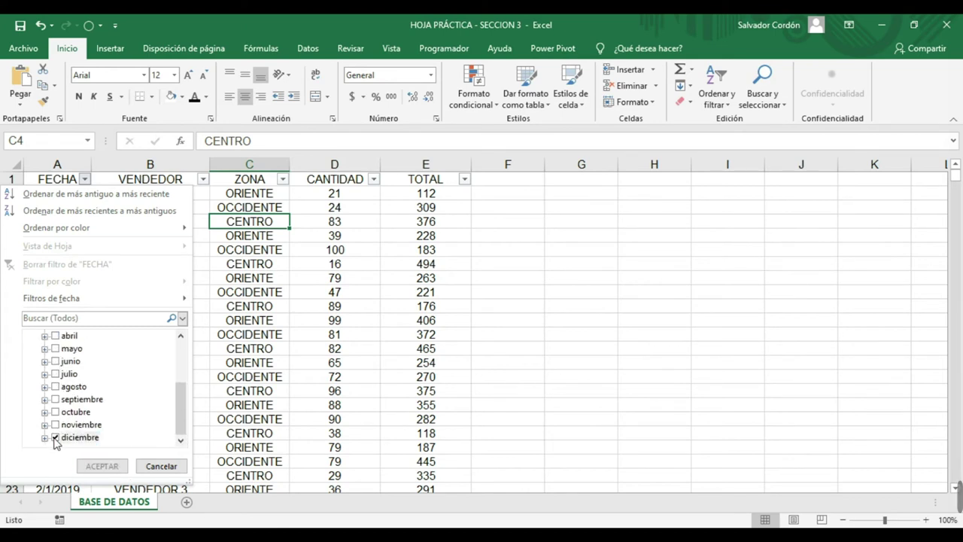
scroll(50, 402, "up", 3)
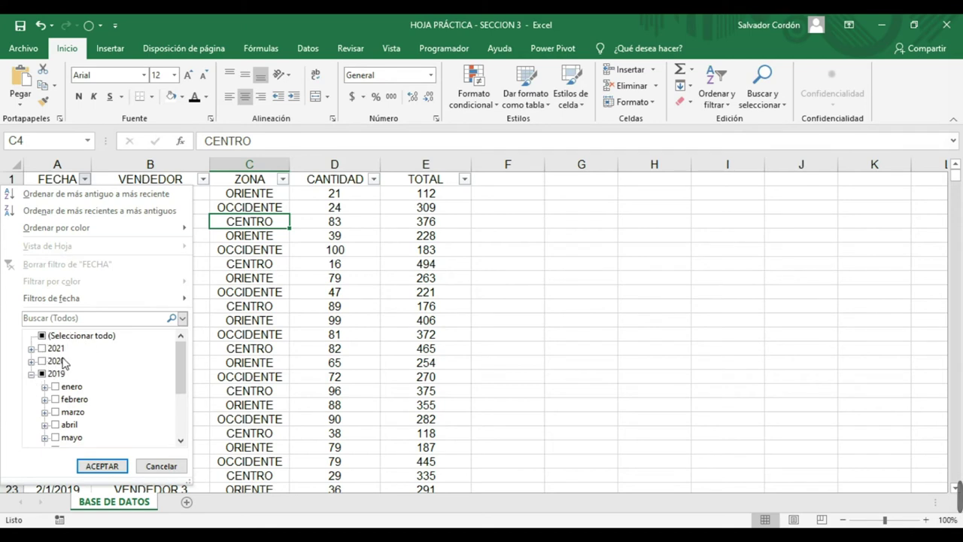
scroll(61, 364, "down", 3)
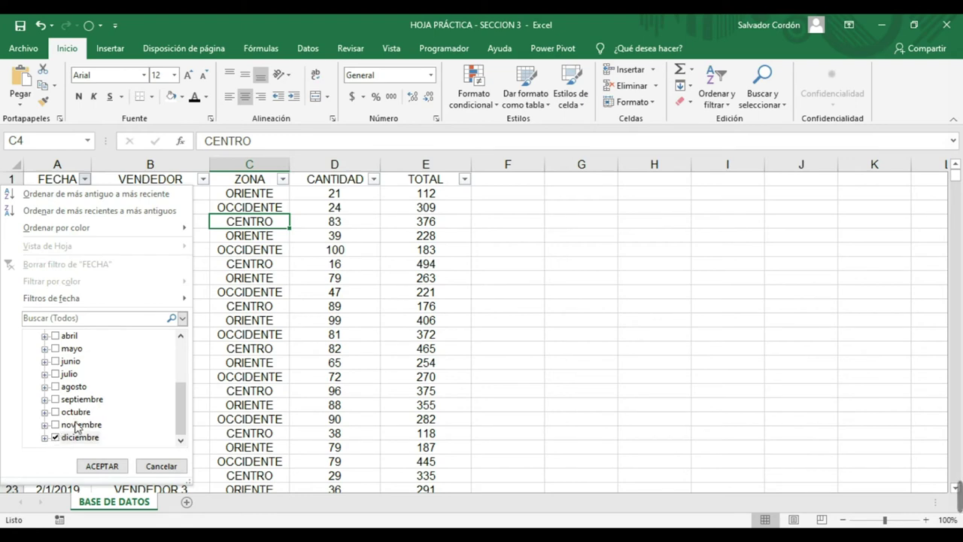
left_click(110, 466)
Examine the row numbers and FECHA dates of the filtered records, from the first record to the last.
left_click(106, 319)
left_click(69, 193)
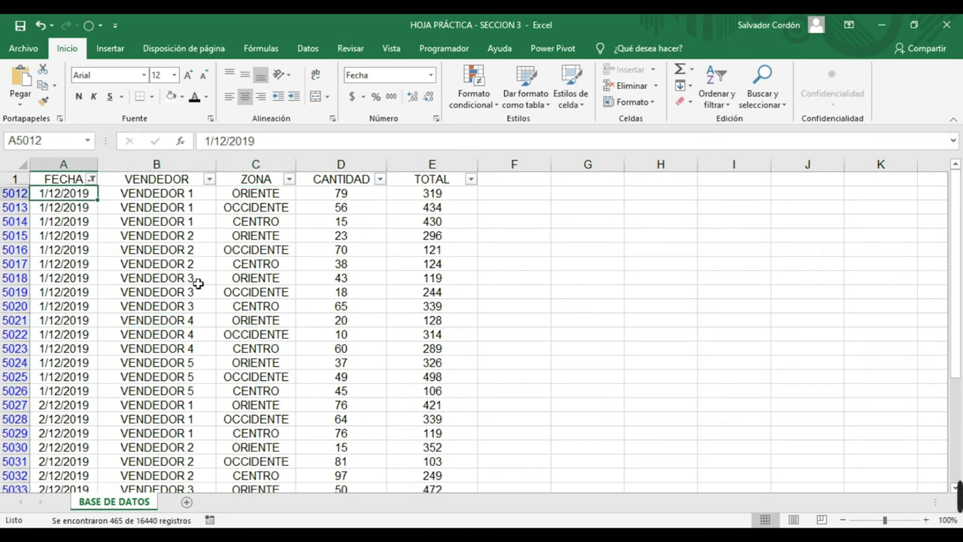
left_click_drag(14, 179, 4, 295)
left_click(81, 261)
left_click_drag(15, 193, 15, 319)
left_click(81, 261)
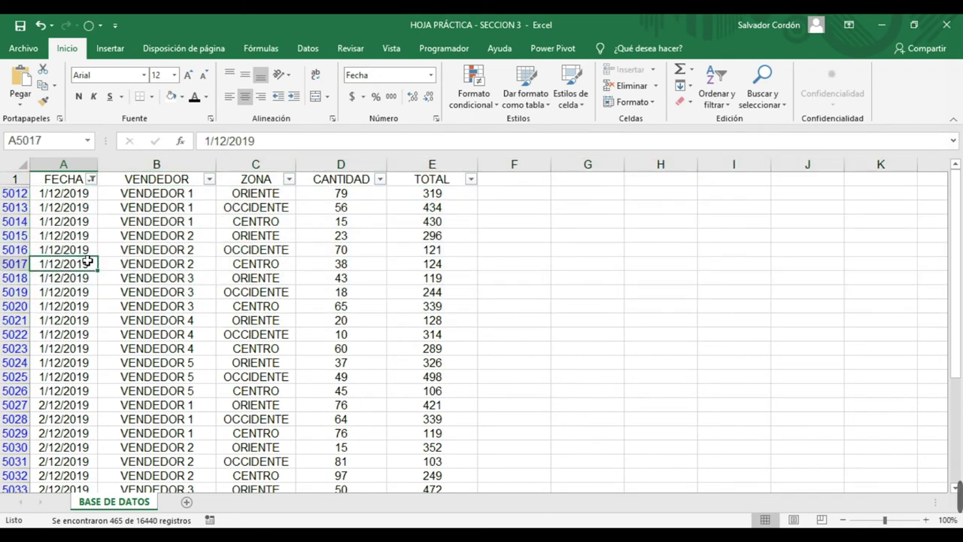
left_click(64, 195)
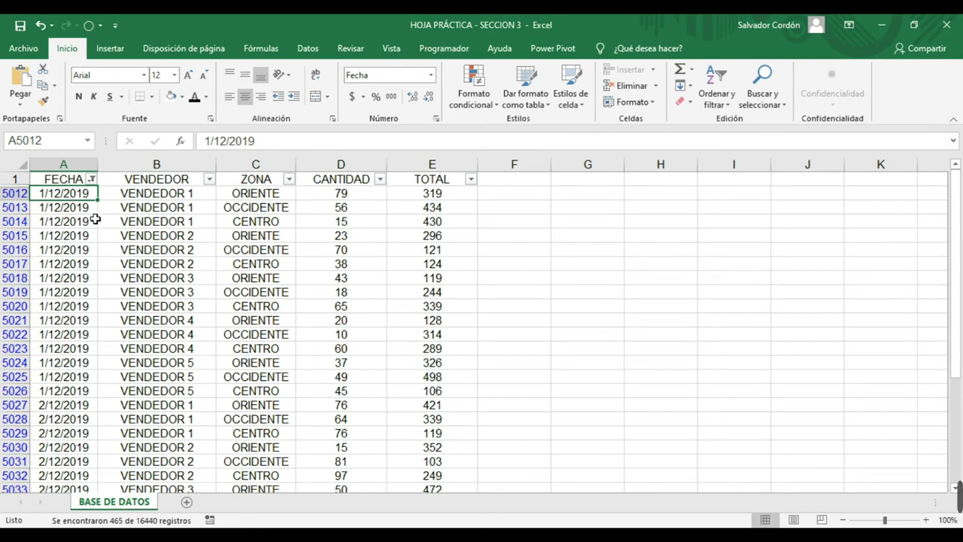
key("ctrl+shift+Down")
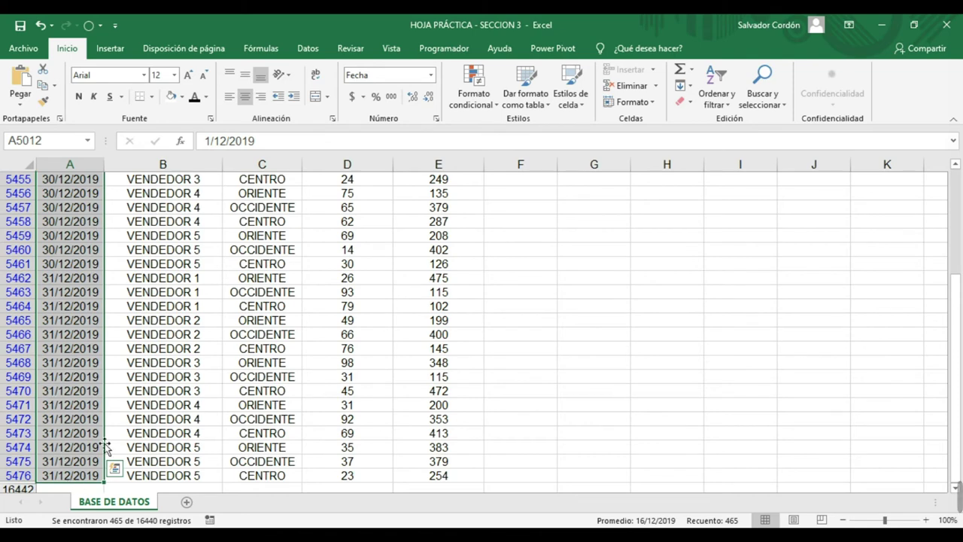
left_click(82, 433)
key("ctrl+Home")
key("Down")
key("Up")
key("Down")
key("Down")
key("Down")
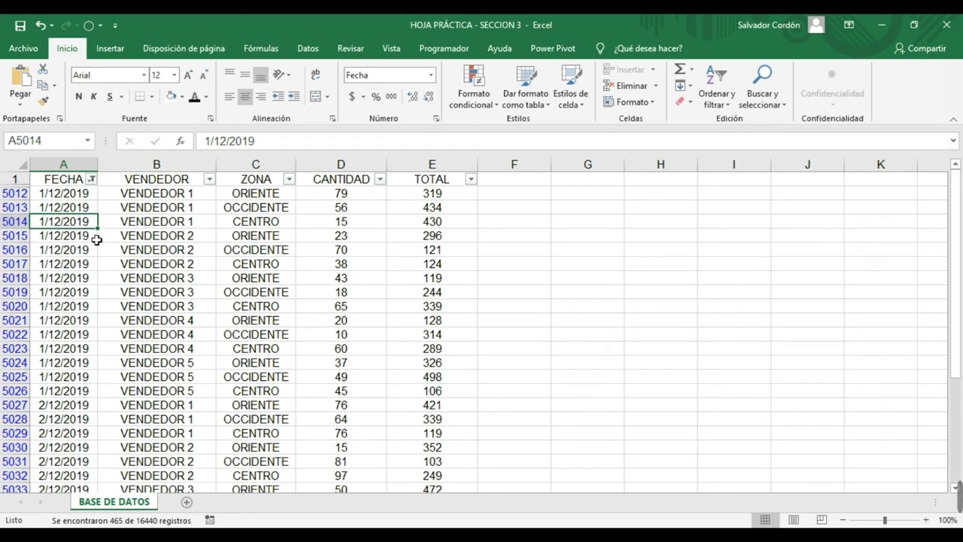
Clear the filter from the FECHA column and check the dates down to the last record of the full database.
left_click(91, 178)
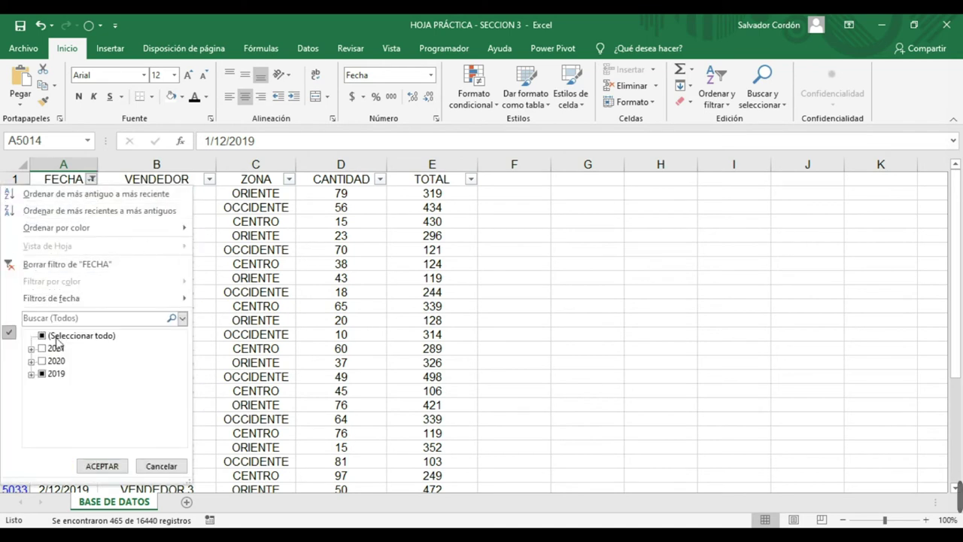
left_click(102, 264)
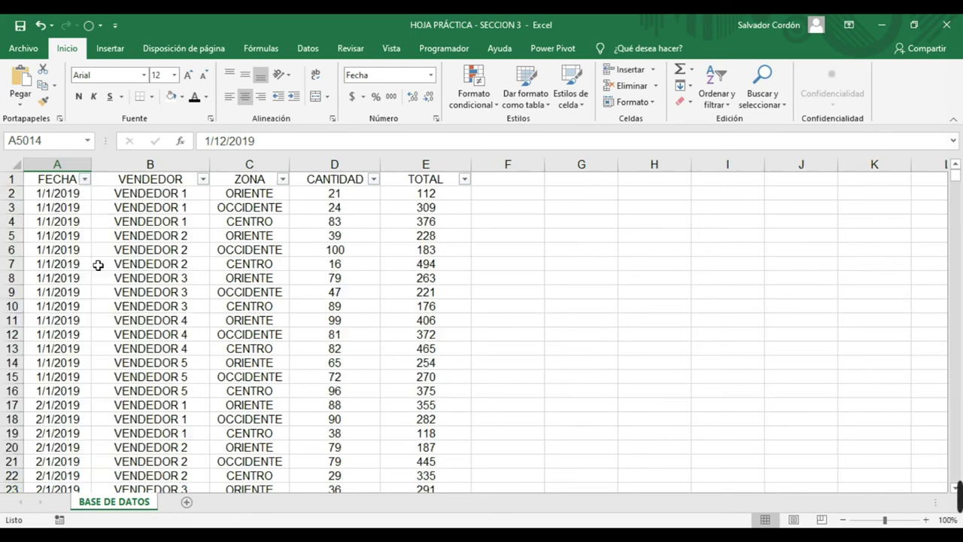
left_click(224, 278)
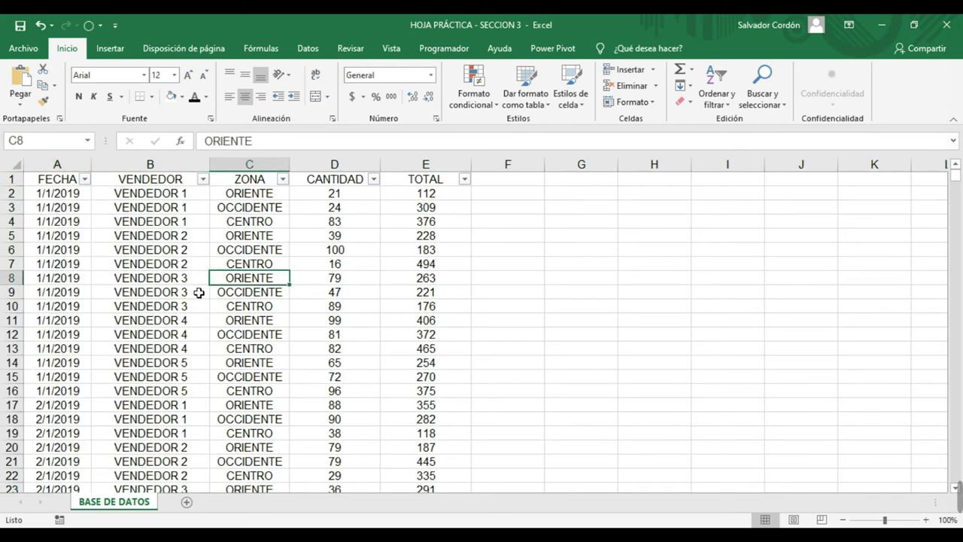
left_click(116, 266)
key("ctrl+Down")
key("Left")
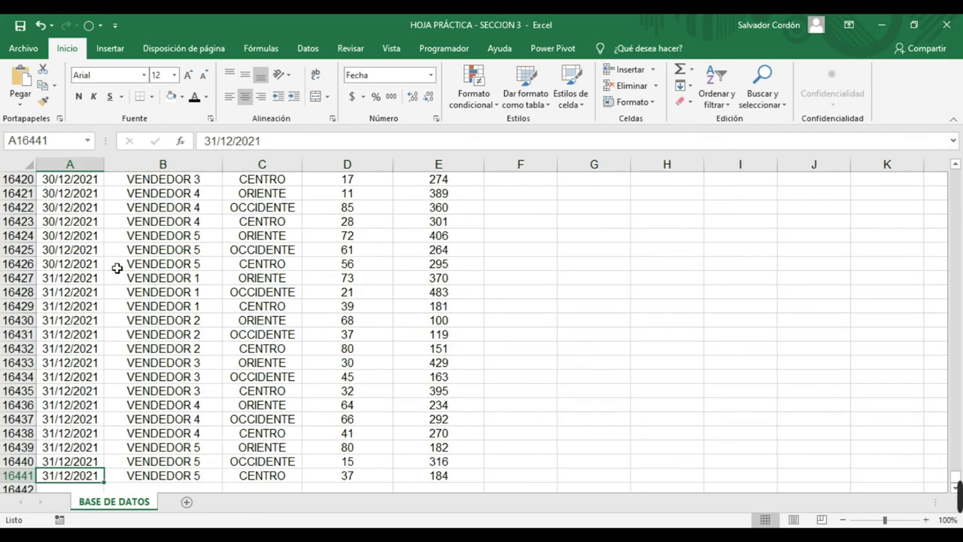
key("ctrl+Up")
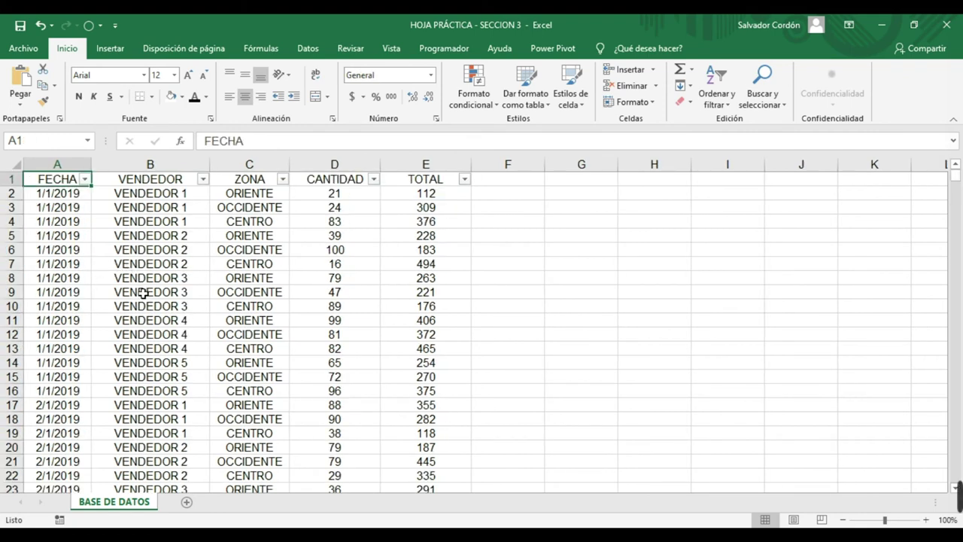
Filter the VENDEDOR column to show only VENDEDOR 2.
left_click(169, 233)
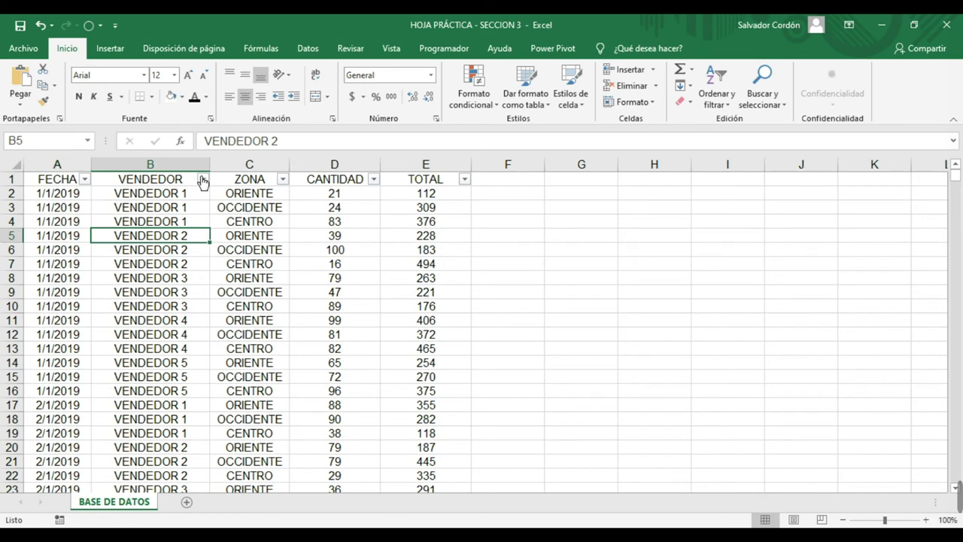
left_click(202, 179)
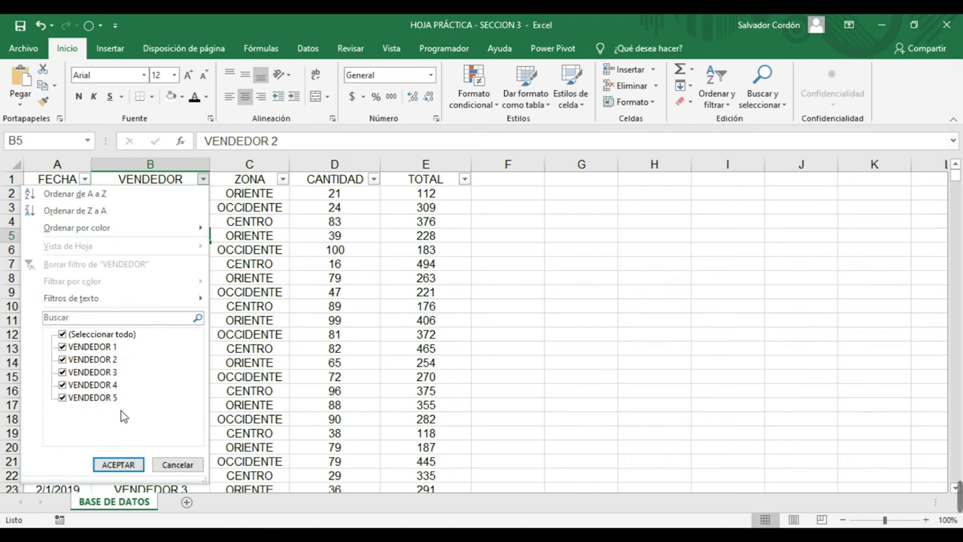
left_click(63, 334)
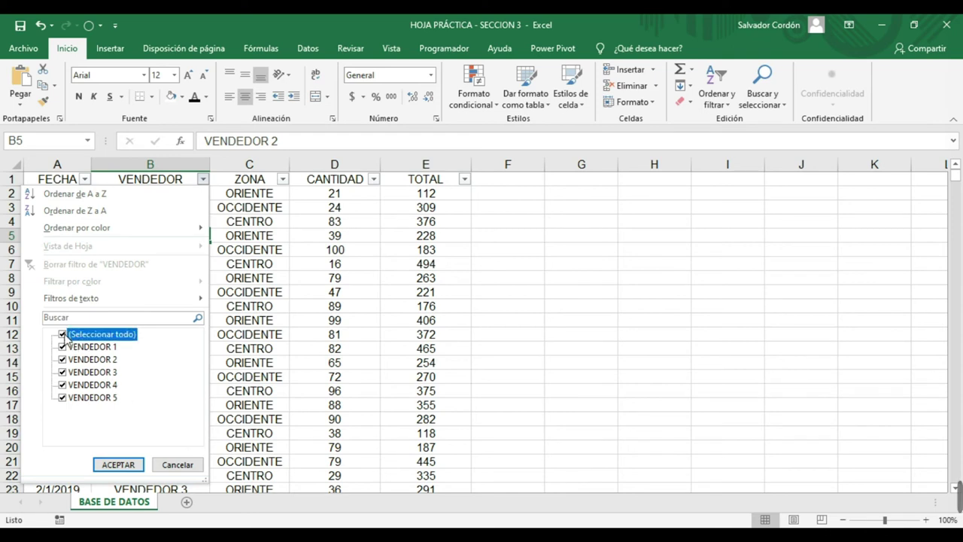
left_click(62, 372)
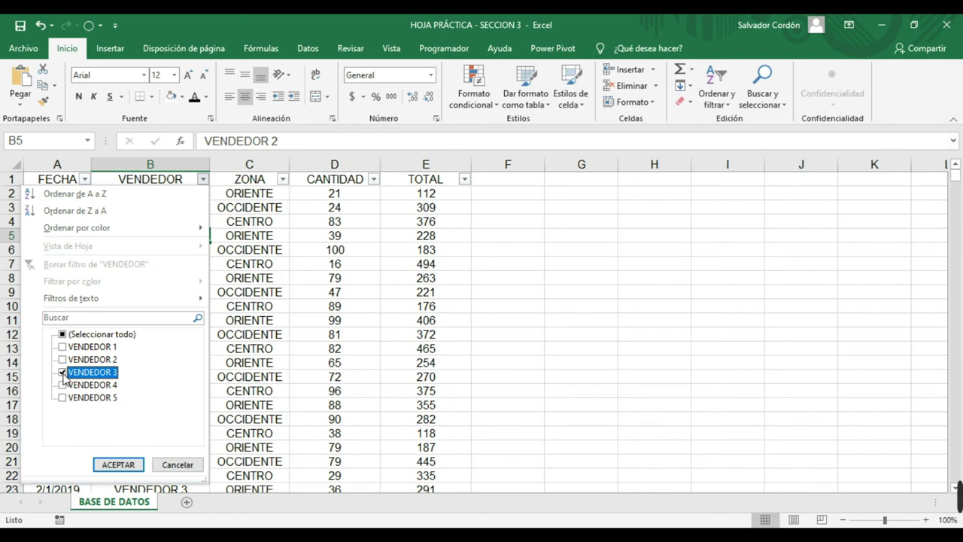
left_click(63, 372)
left_click(63, 384)
left_click(62, 397)
left_click(62, 384)
left_click(62, 398)
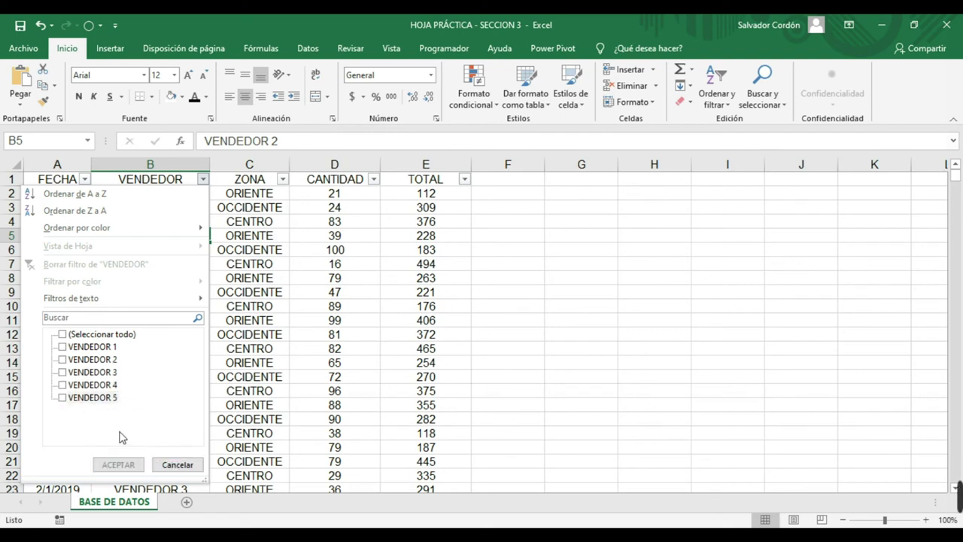
left_click(63, 359)
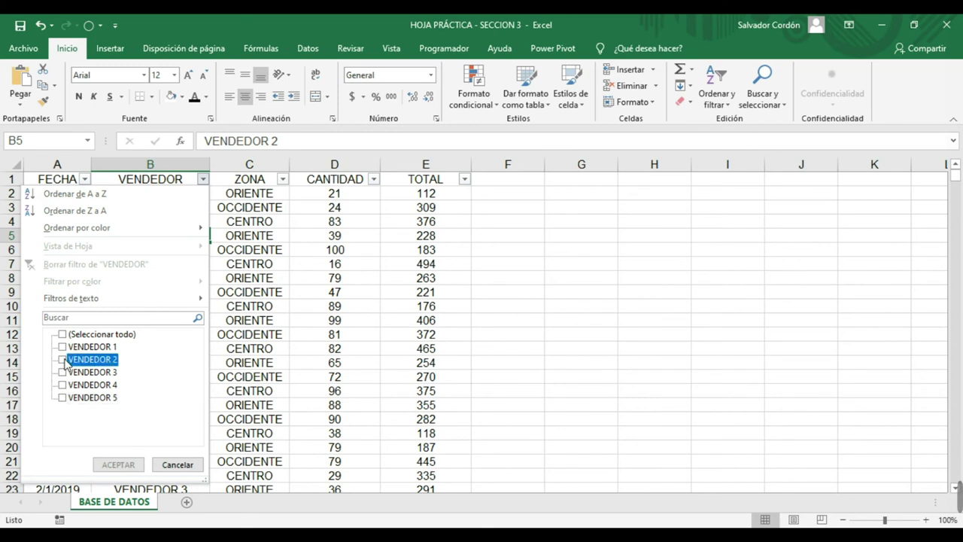
left_click(117, 464)
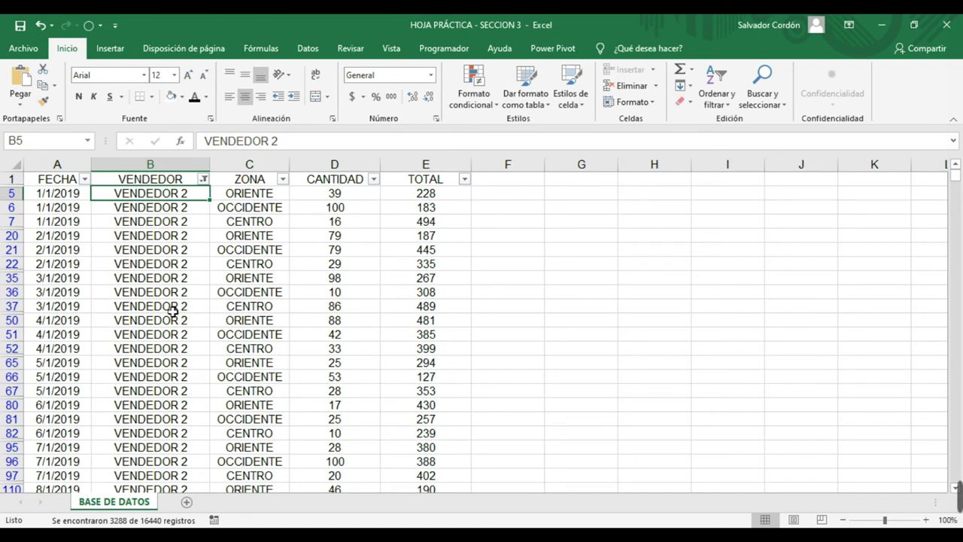
Filter the FECHA column to only diciembre of 2019, keeping the VENDEDOR 2 filter applied.
left_click(85, 179)
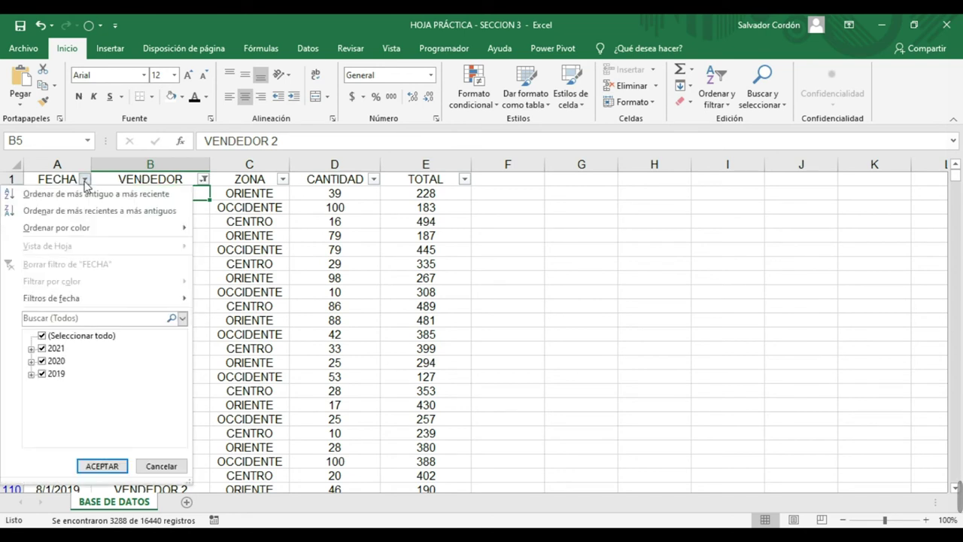
left_click(42, 336)
left_click(42, 373)
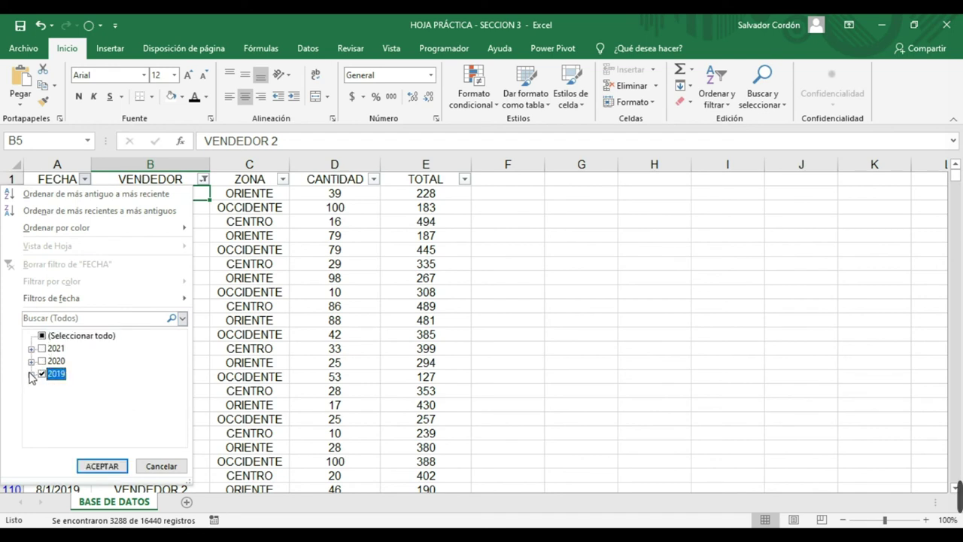
left_click(31, 374)
scroll(46, 377, "up", 2)
left_click(51, 377)
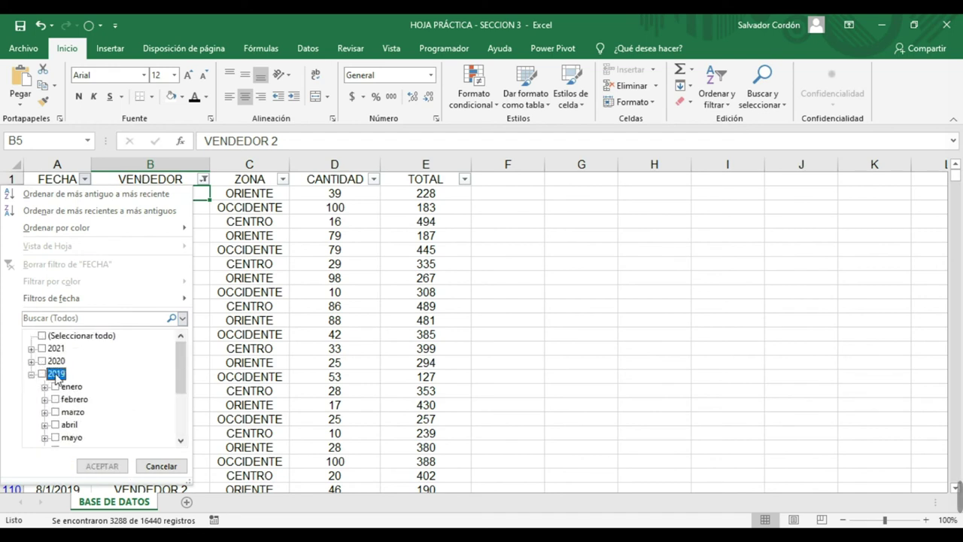
scroll(53, 384, "down", 2)
left_click(55, 437)
left_click(120, 467)
Check the dates, vendor and zones of the combined filter's records, from the first record to the last.
left_click(204, 249)
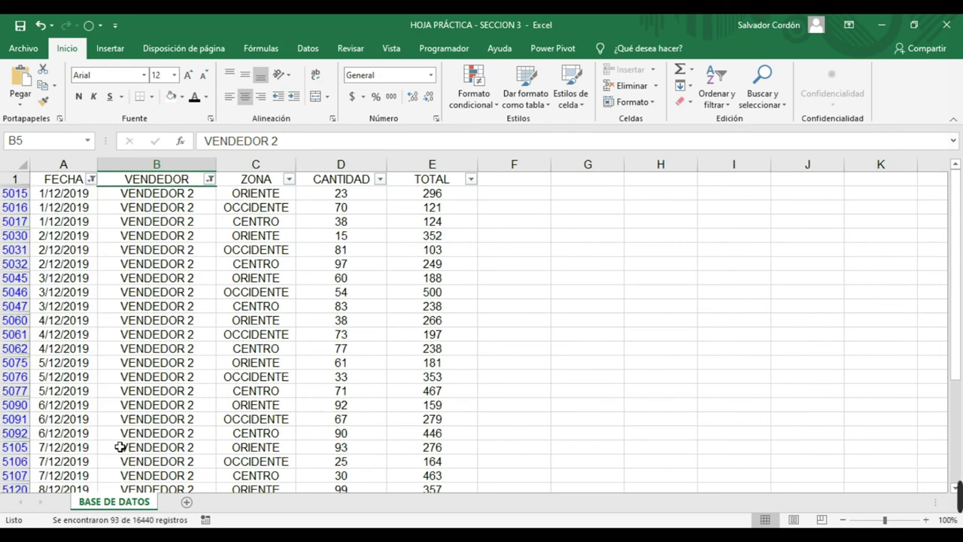
left_click(81, 194)
left_click(99, 197)
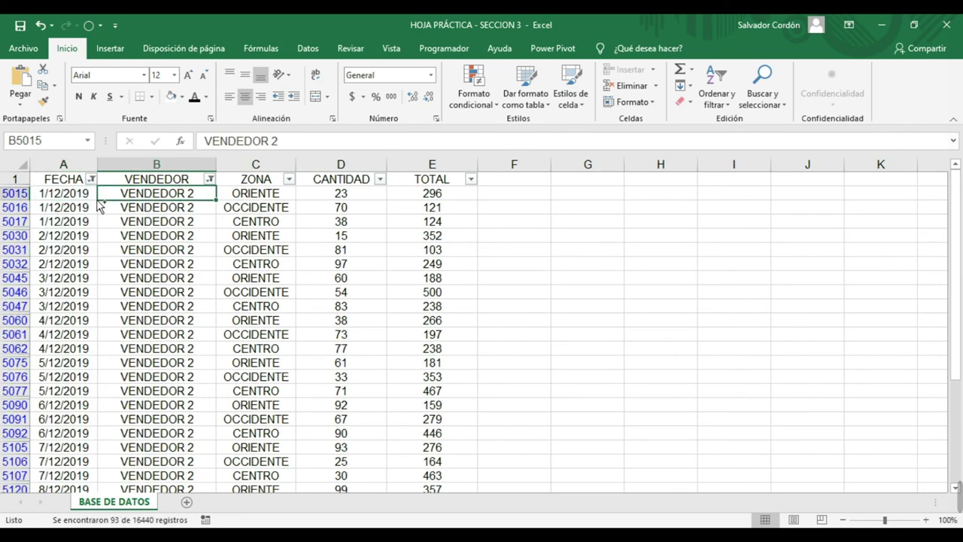
key("ctrl+shift+Down")
key("Left")
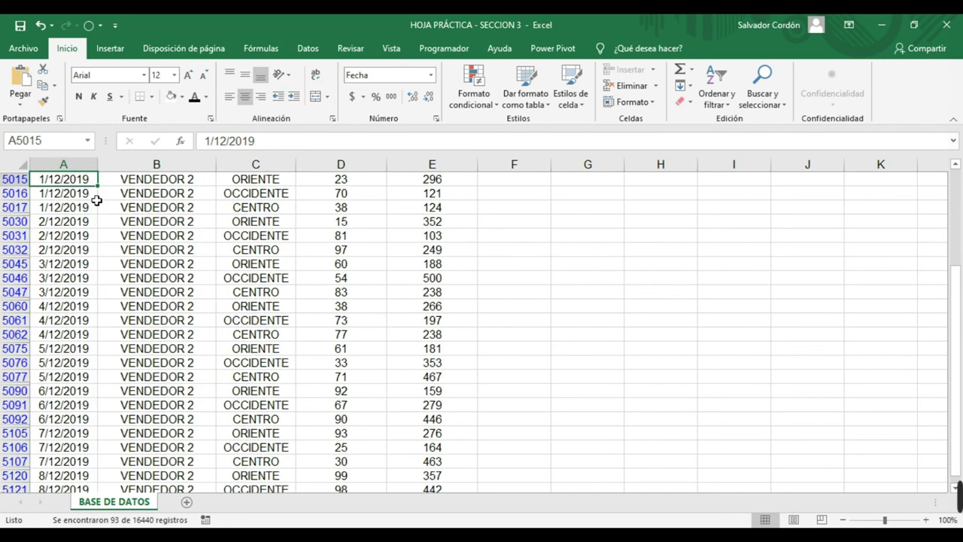
key("ctrl+Down")
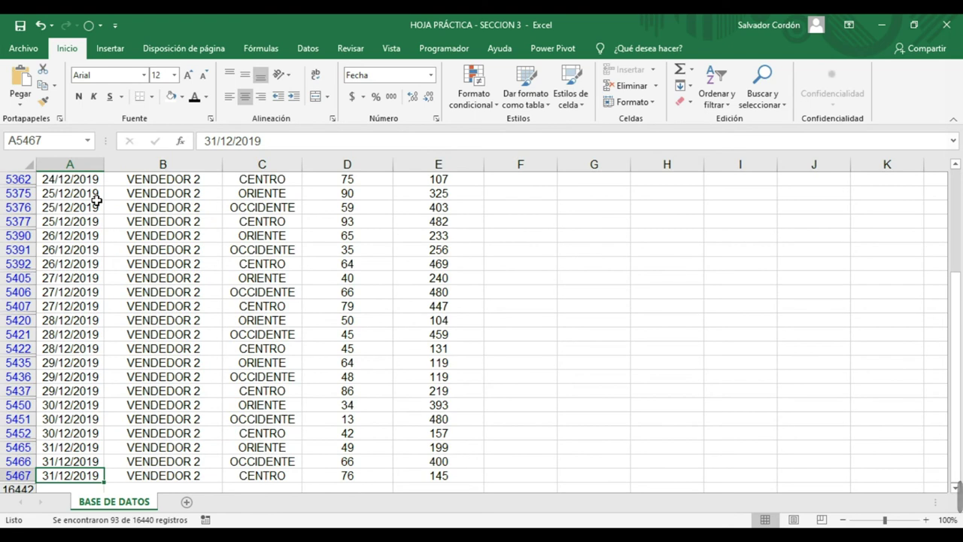
key("Right")
key("Right")
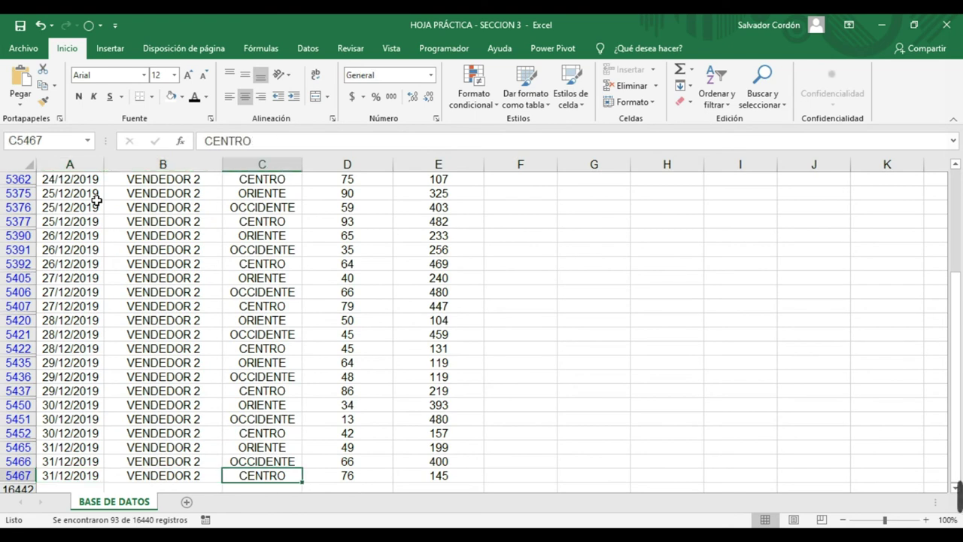
key("ctrl+Up")
key("Down")
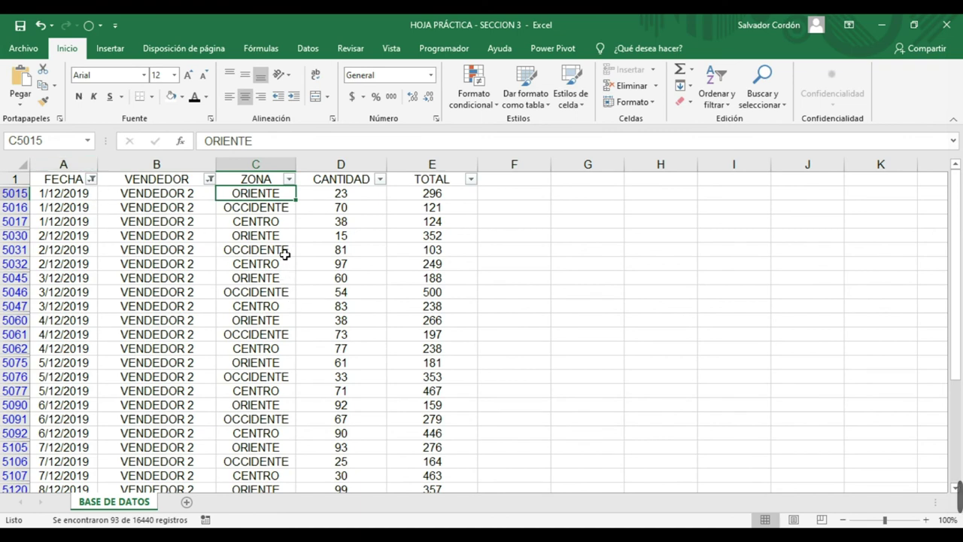
Filter the ZONA column to show only CENTRO on top of the date and vendor filters.
left_click(289, 180)
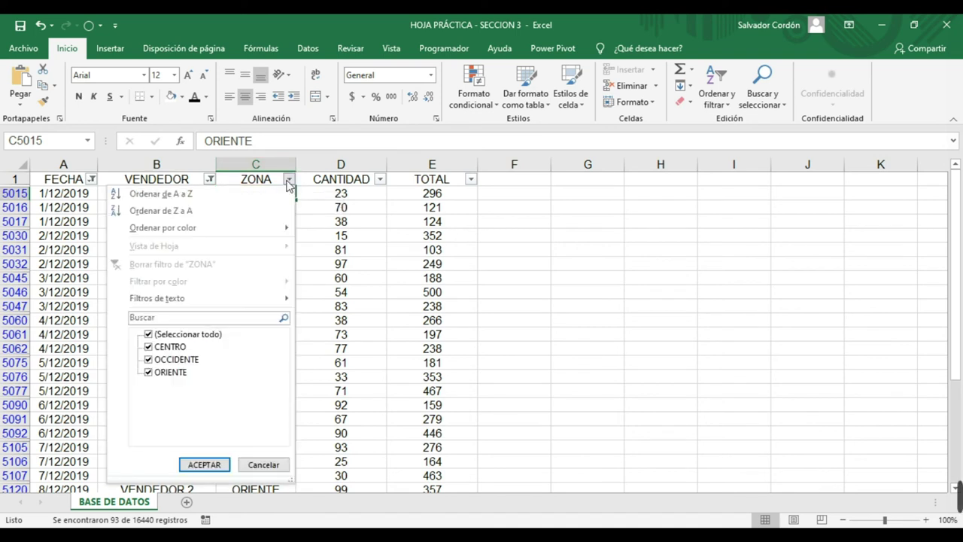
left_click(151, 335)
left_click(150, 347)
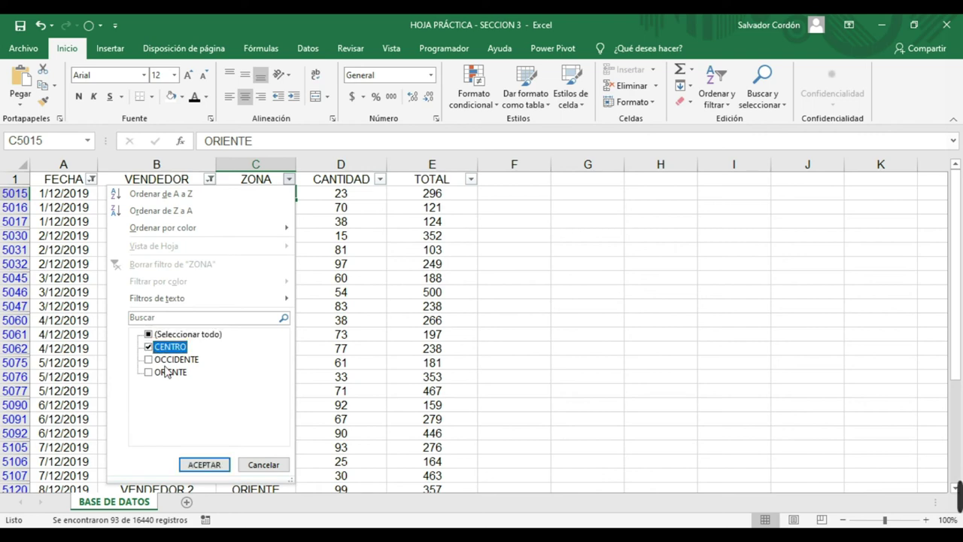
left_click(204, 464)
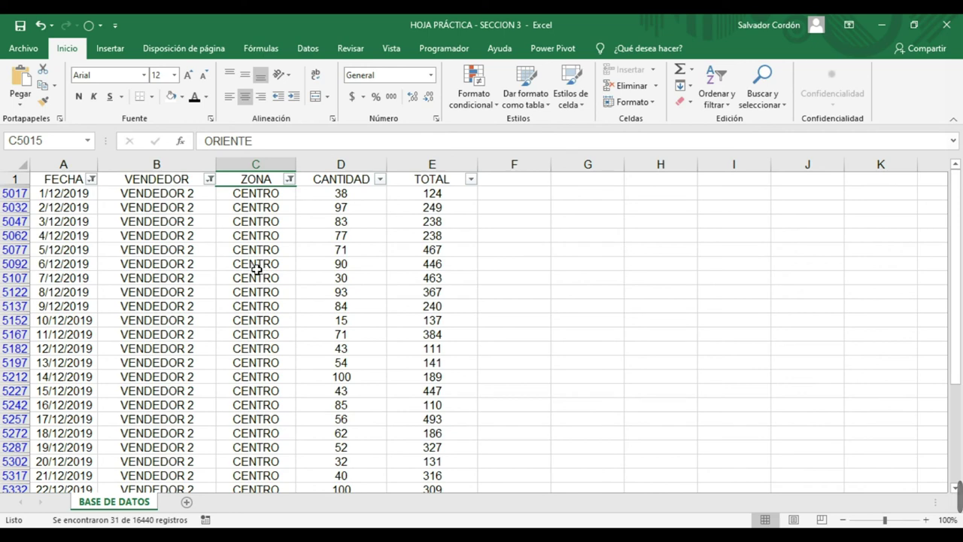
Look through the records left by the FECHA, VENDEDOR and ZONA filters.
scroll(120, 198, "down", 5)
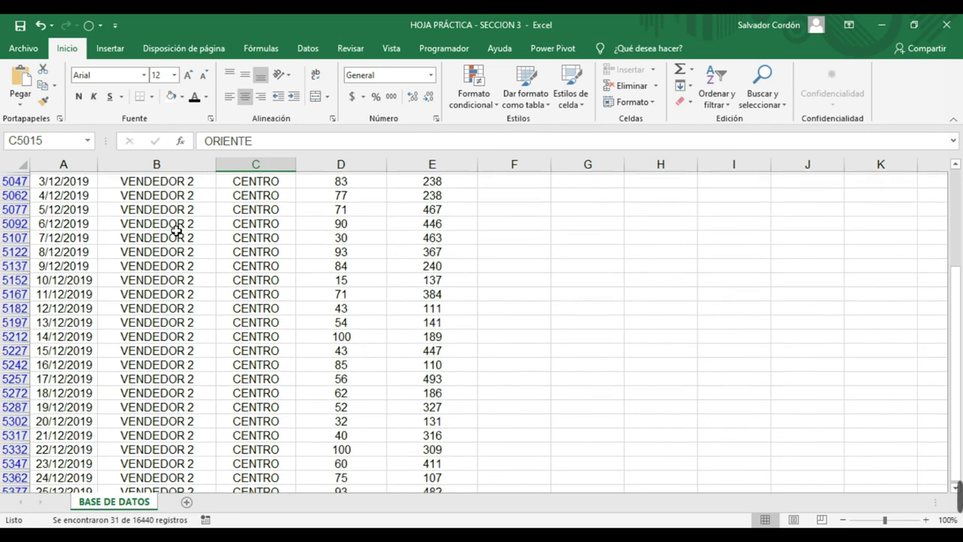
scroll(241, 343, "up", 5)
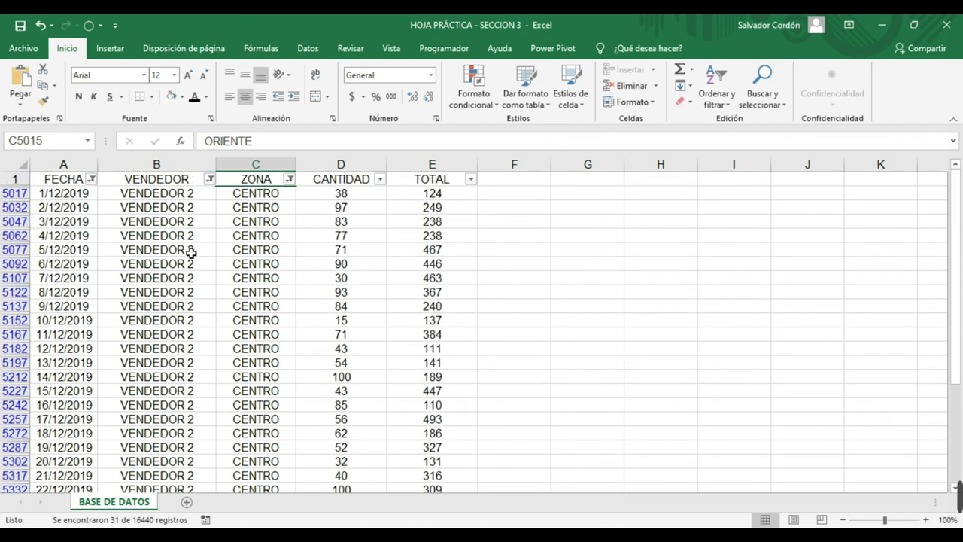
scroll(121, 271, "down", 1)
scroll(95, 279, "up", 1)
scroll(89, 280, "down", 4)
scroll(362, 353, "up", 3)
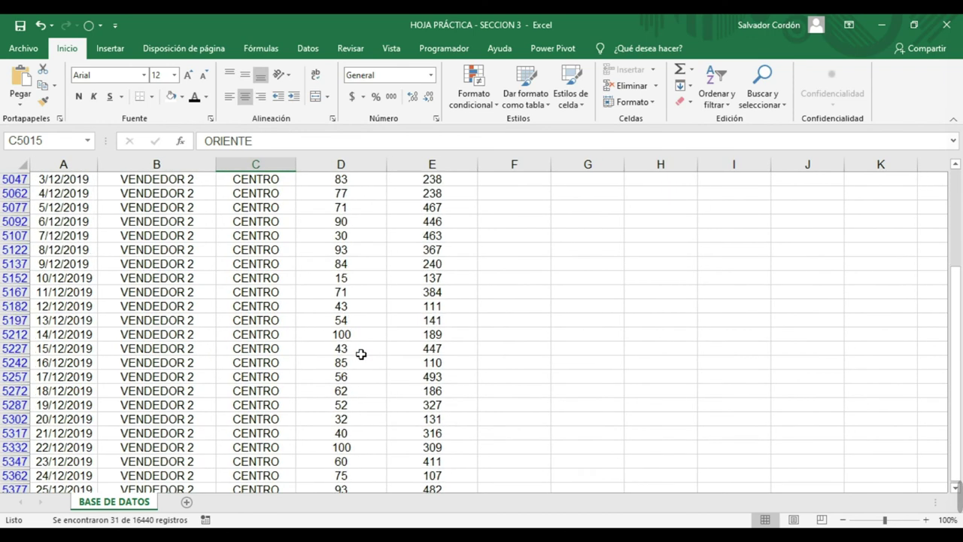
scroll(361, 354, "up", 1)
Inspect the values offered by the CANTIDAD filter and highlight the numeric CANTIDAD and TOTAL columns.
left_click(346, 163)
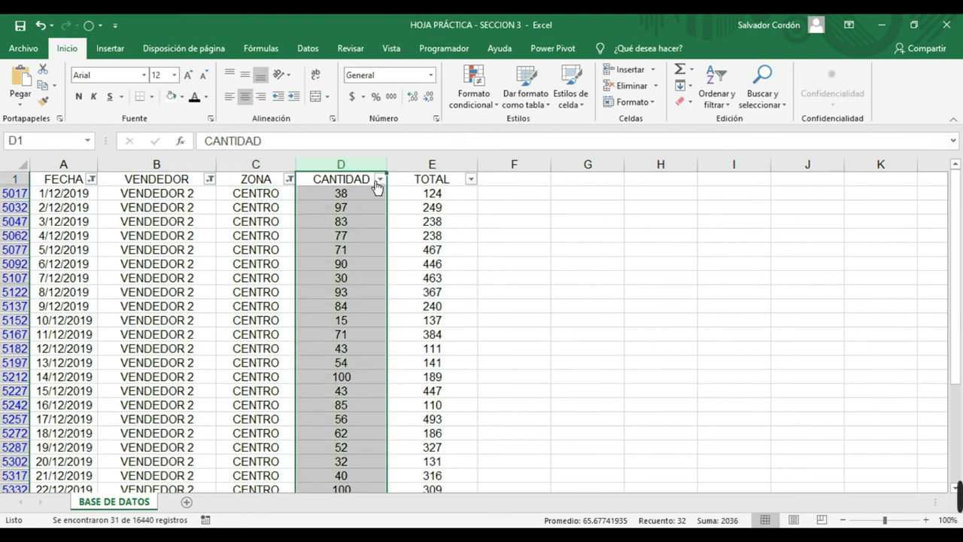
left_click(380, 180)
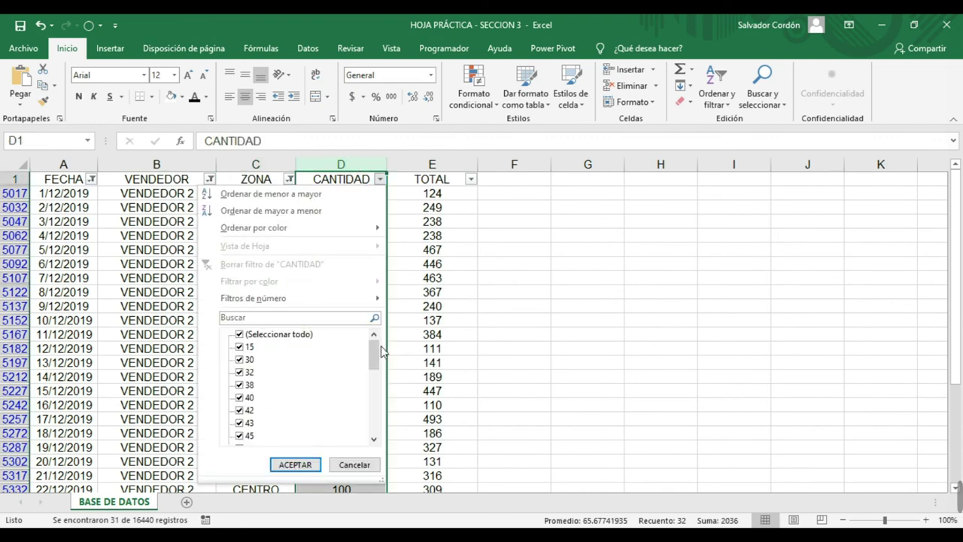
mouse_move(374, 354)
left_mouse_down()
mouse_move(370, 418)
mouse_move(369, 339)
left_mouse_up()
left_click(431, 230)
left_click_drag(354, 164, 419, 164)
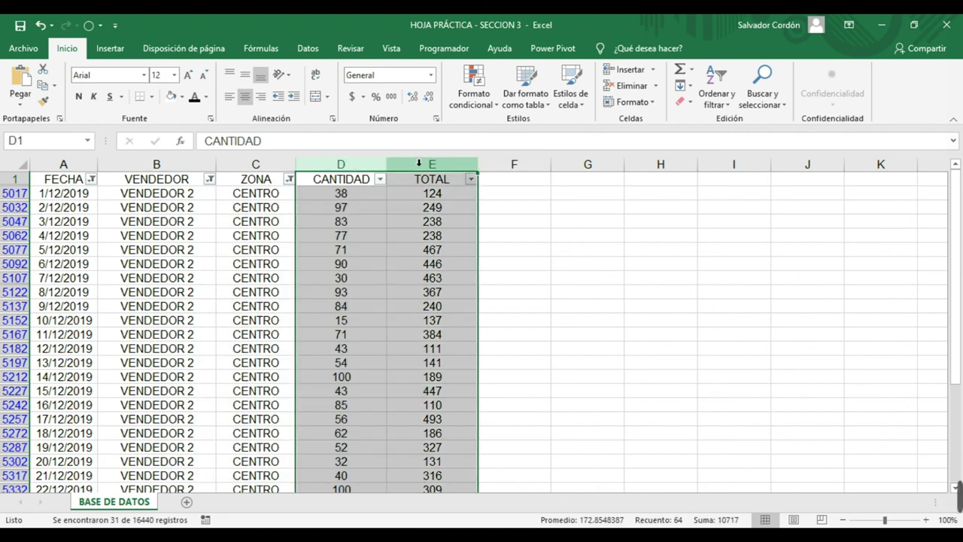
left_click(438, 249)
left_click(335, 209)
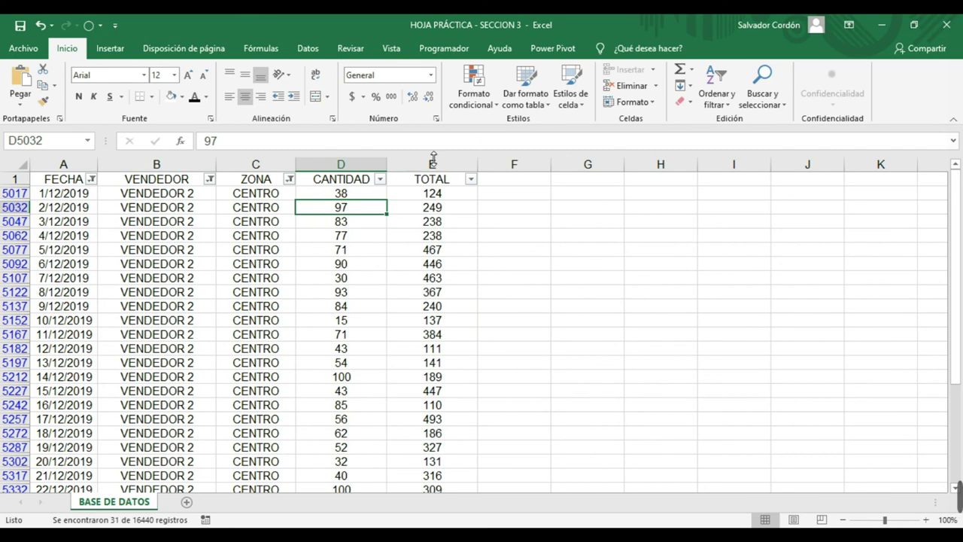
Highlight the VENDEDOR, ZONA and FECHA columns one by one and inspect how the FECHA filter groups its dates.
left_click(169, 165)
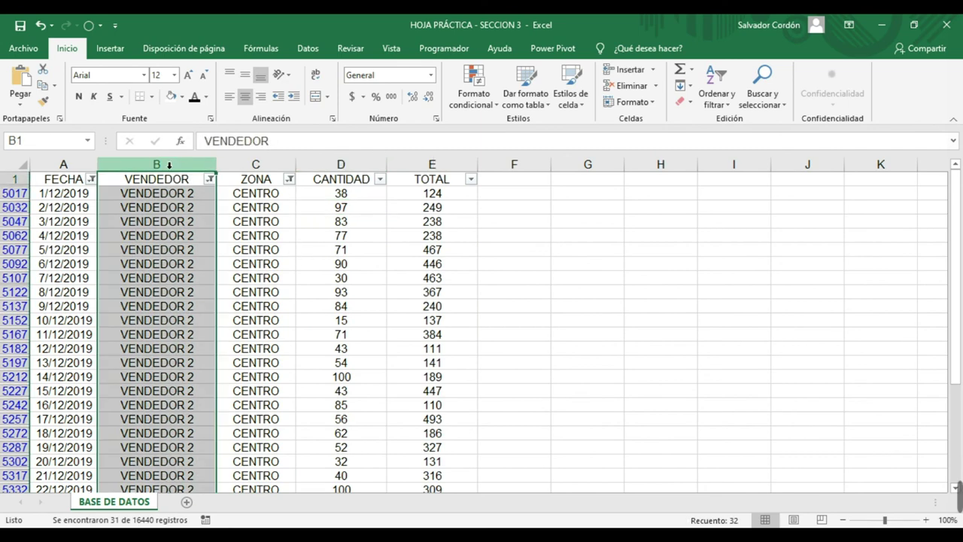
left_click(273, 165)
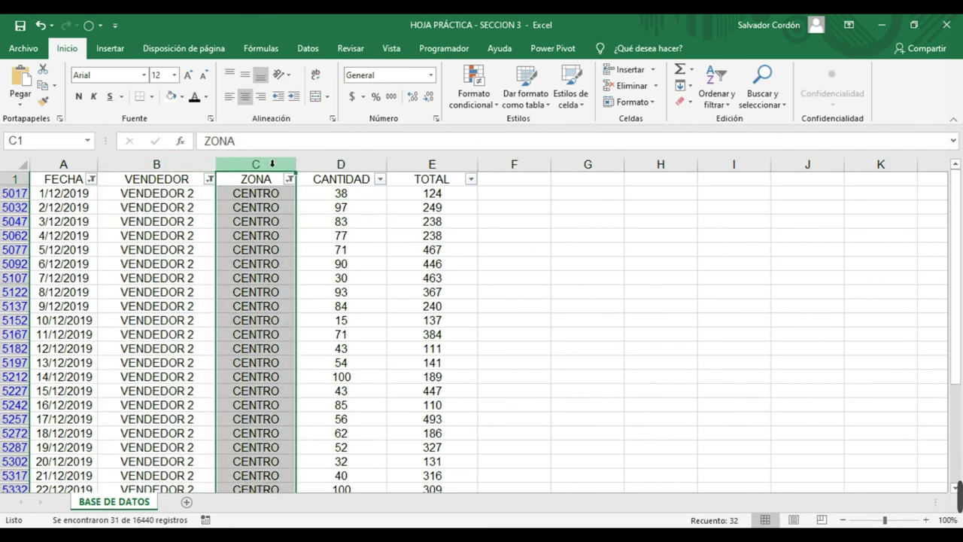
left_click(66, 163)
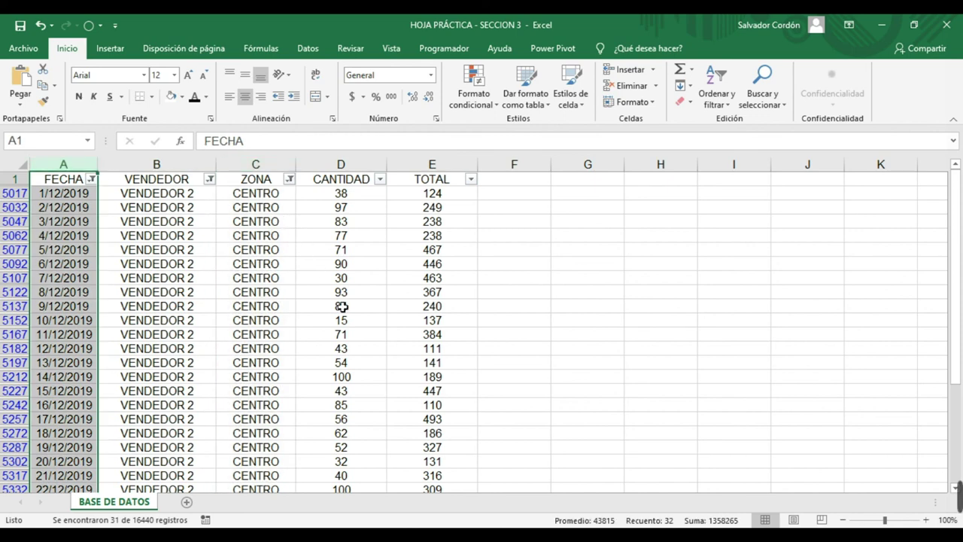
left_click(91, 180)
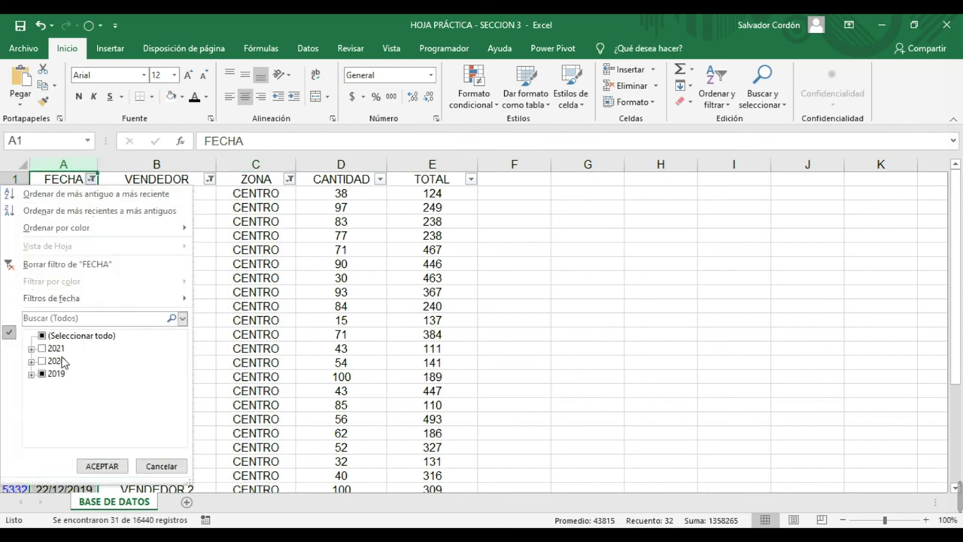
left_click(333, 222)
left_click(260, 235)
Review the CANTIDAD filter's individual numbers again and highlight sample values in the CANTIDAD and TOTAL columns.
left_click(354, 209)
left_click(380, 180)
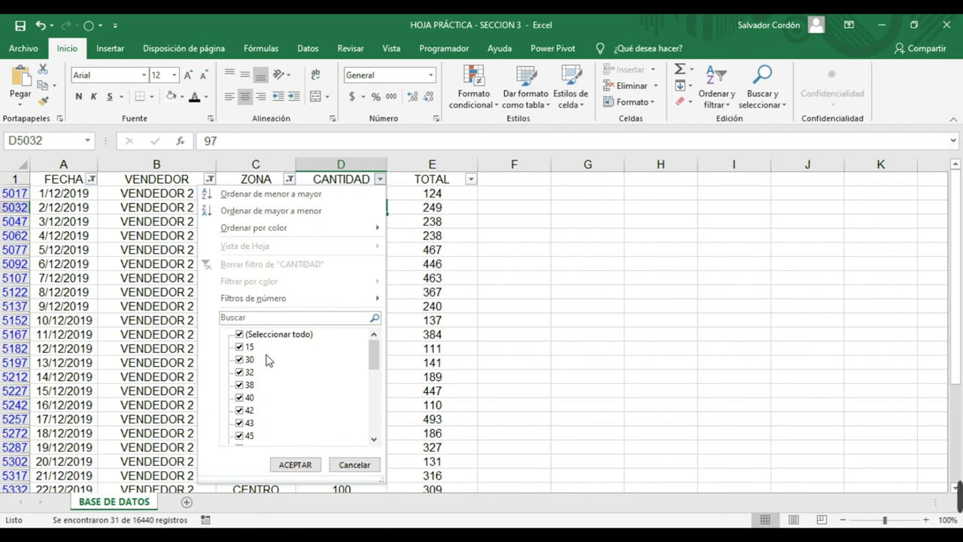
left_click(397, 236)
left_click_drag(355, 193, 346, 401)
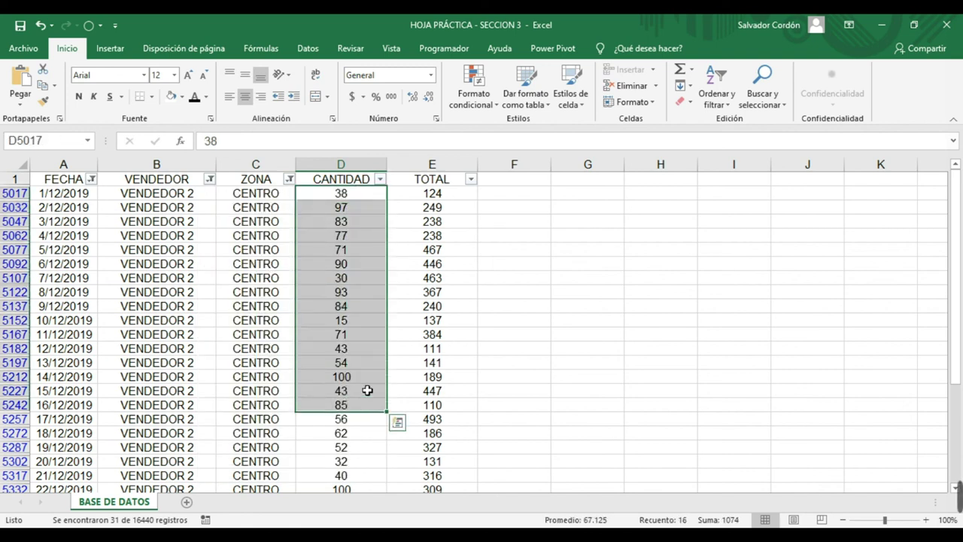
left_click_drag(432, 222, 428, 371)
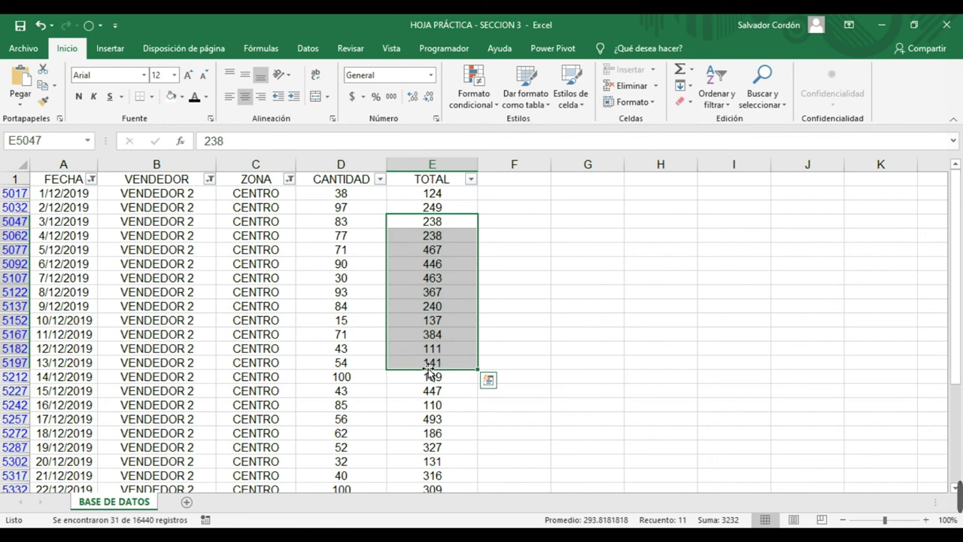
left_click(161, 254)
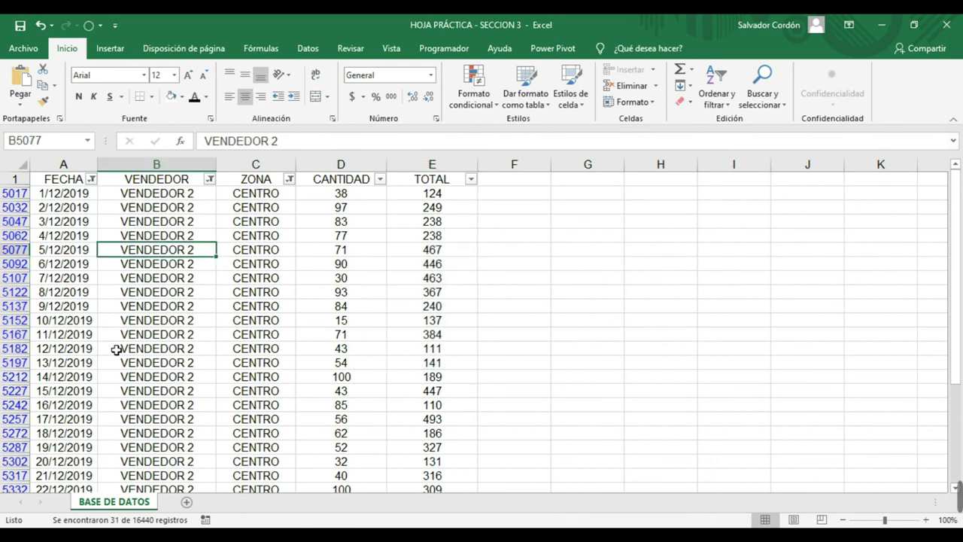